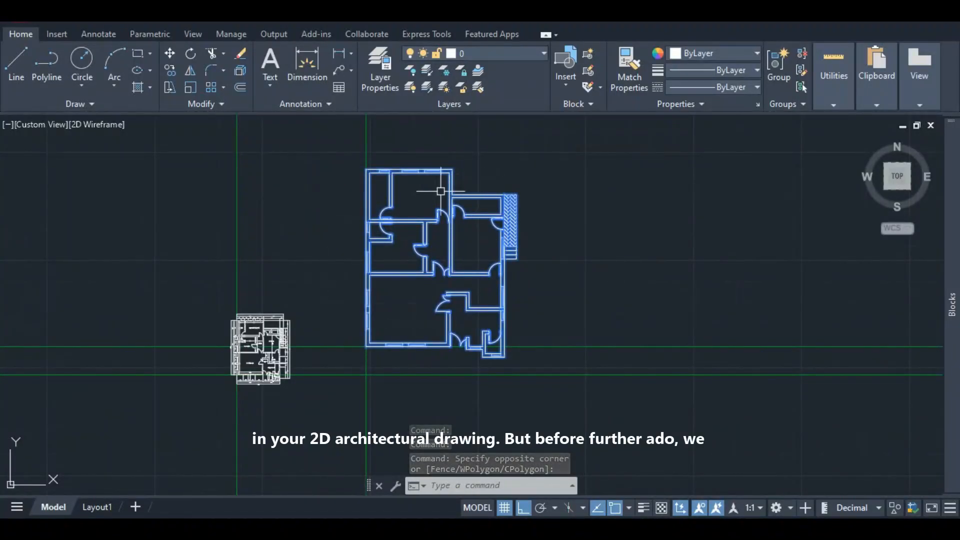
- Examine the unlabelled floor plan and compare it with the small annotated plan beside it
key("Escape")
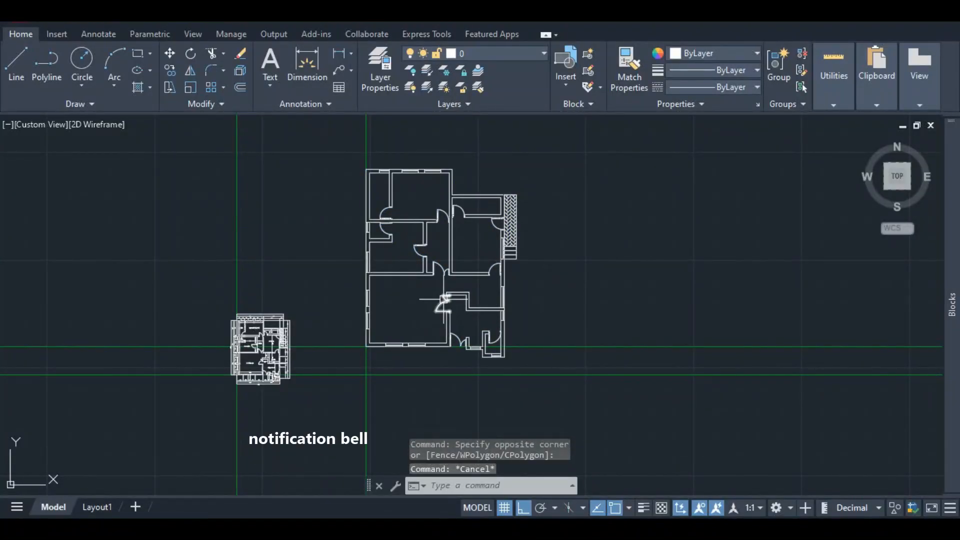
scroll(447, 262, "up", 2)
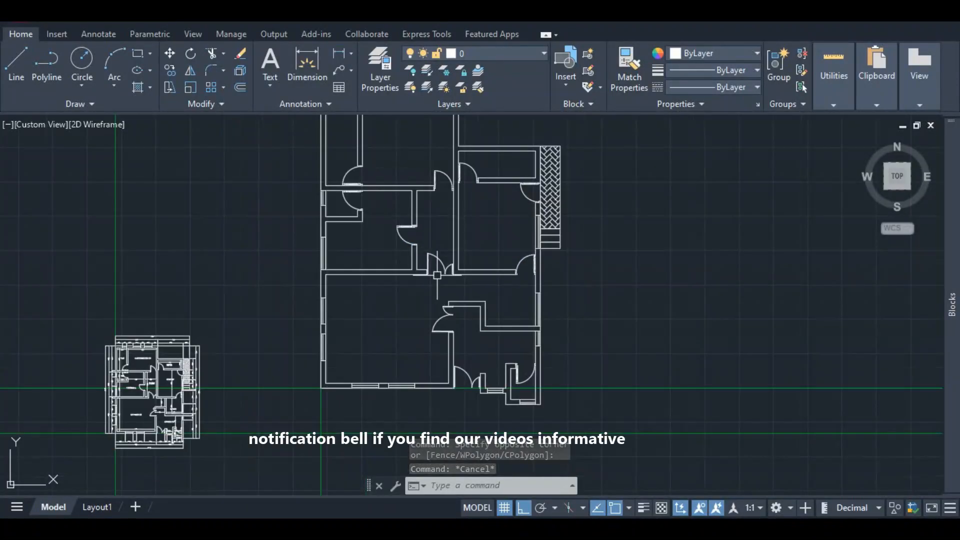
scroll(153, 399, "up", 2)
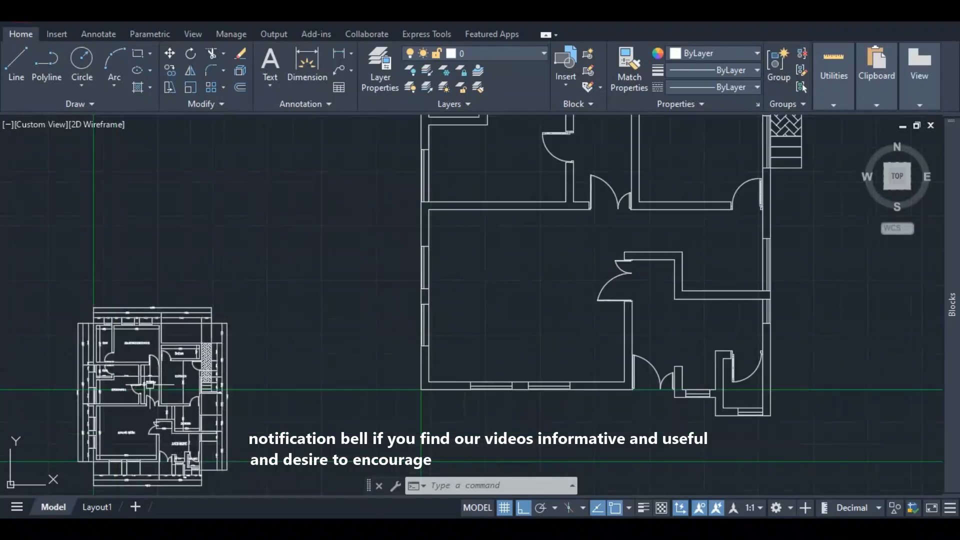
scroll(168, 320, "up", 4)
scroll(160, 340, "down", 4)
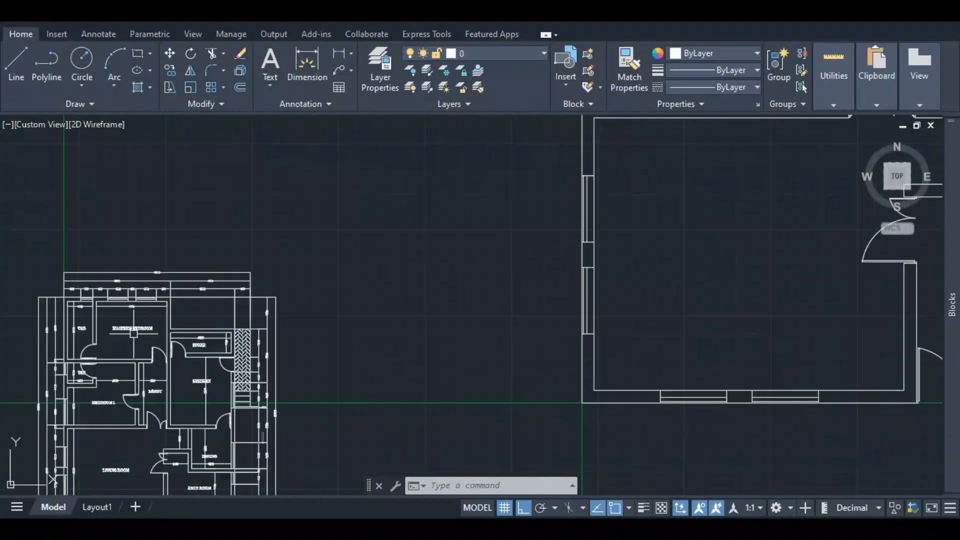
scroll(452, 403, "down", 2)
scroll(467, 300, "down", 4)
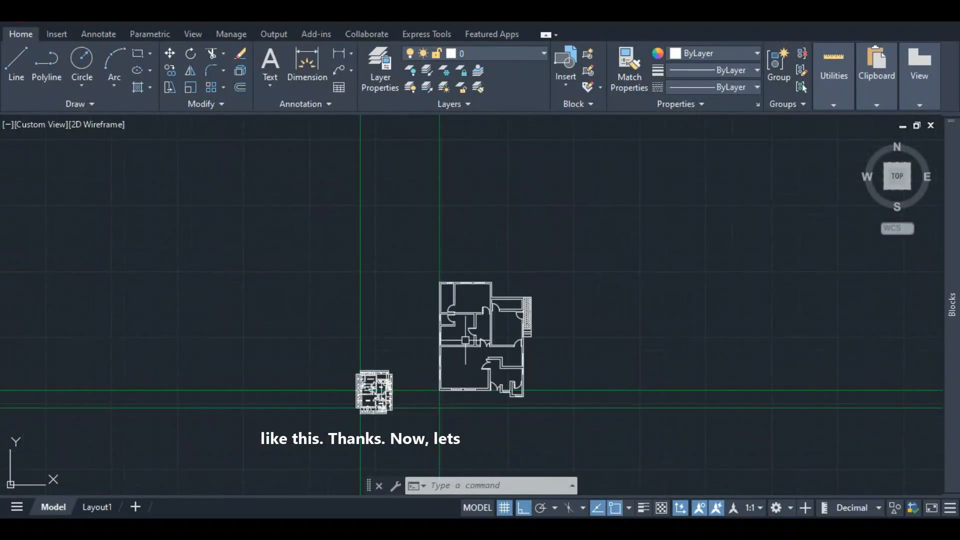
scroll(467, 303, "up", 2)
scroll(468, 303, "up", 2)
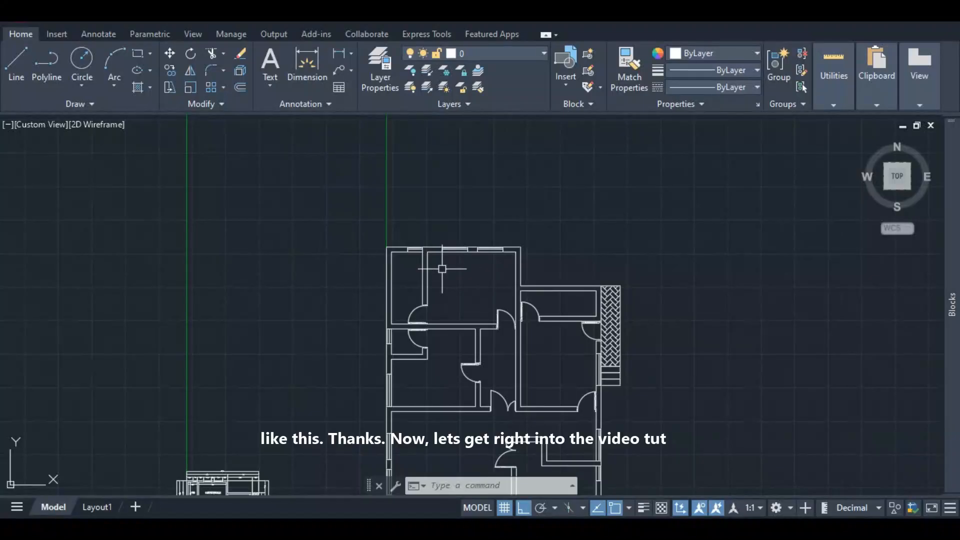
scroll(456, 282, "down", 2)
scroll(457, 281, "up", 1)
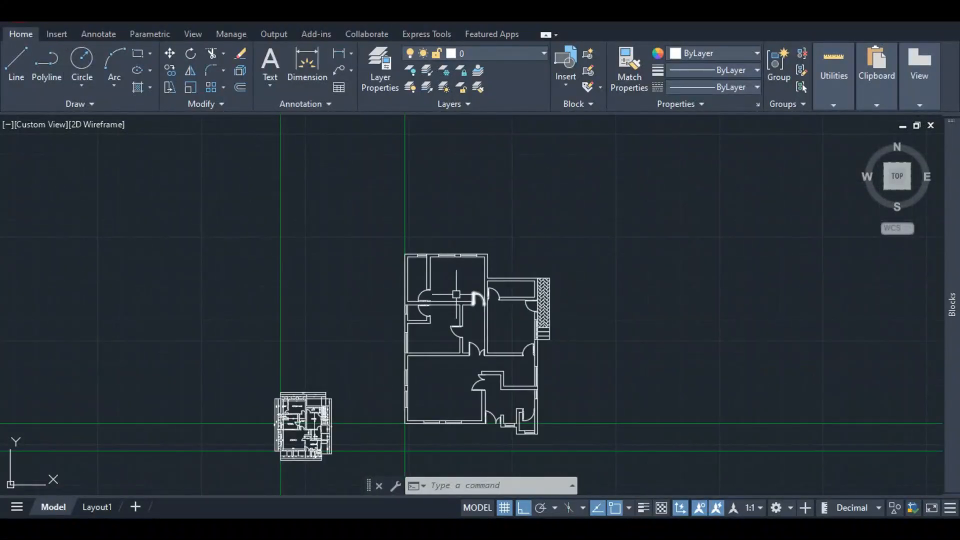
left_click(99, 33)
left_click(155, 52)
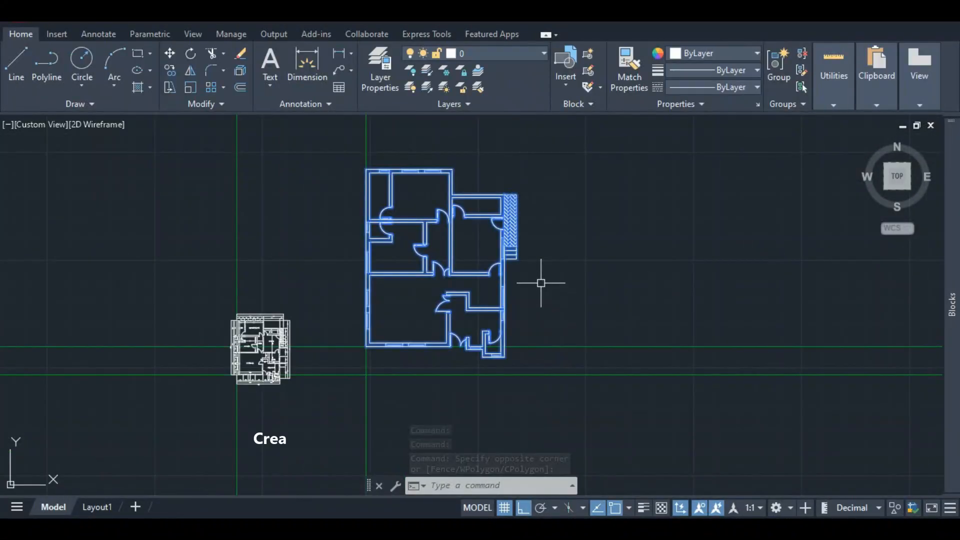
key("Escape")
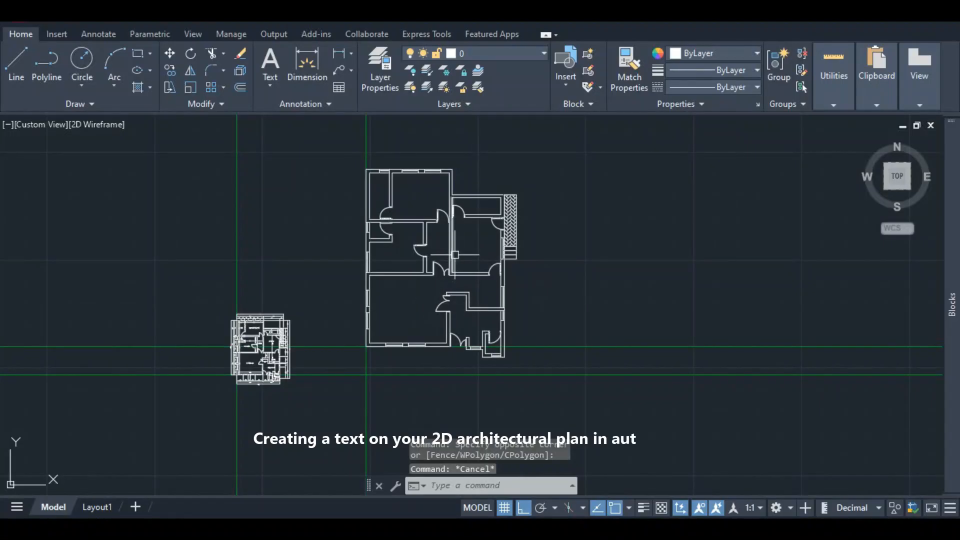
scroll(437, 274, "up", 2)
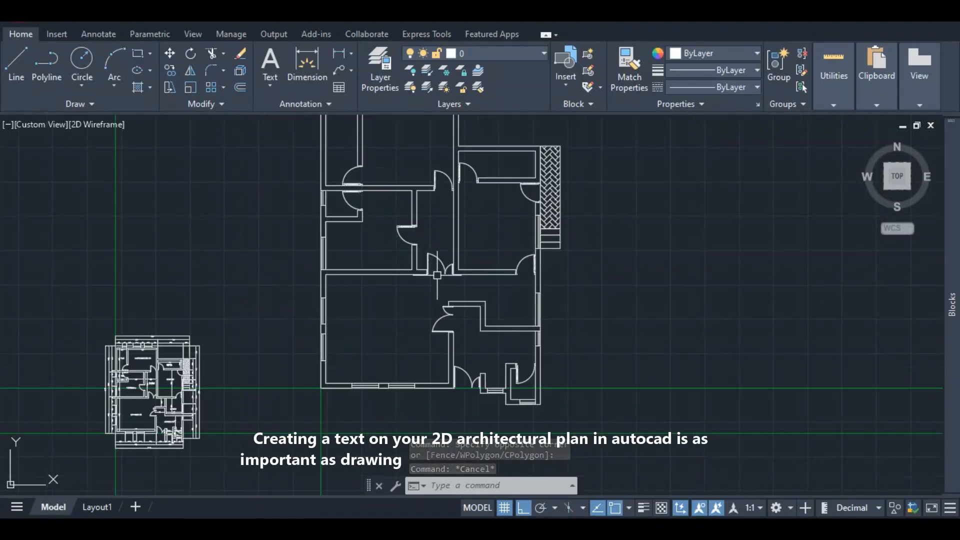
scroll(146, 368, "up", 2)
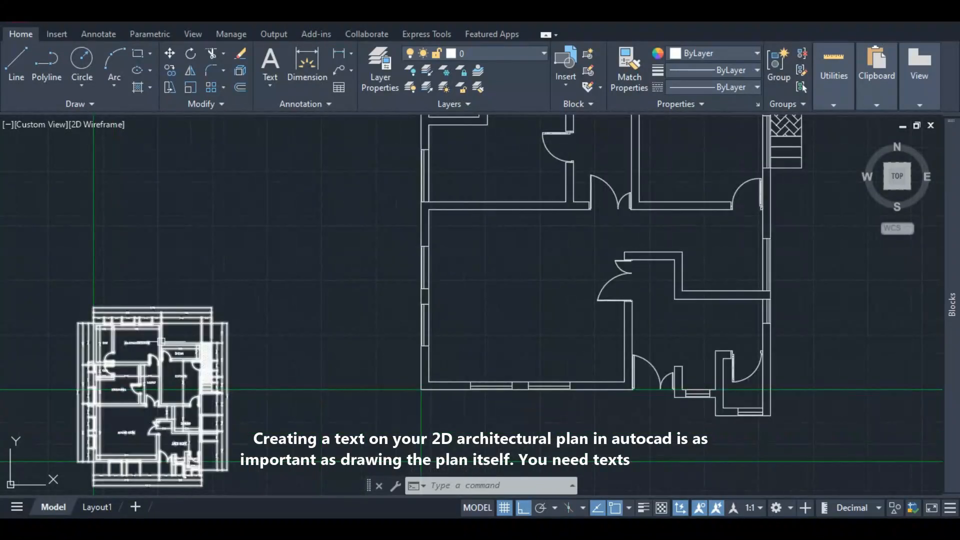
scroll(146, 367, "up", 4)
scroll(133, 333, "down", 4)
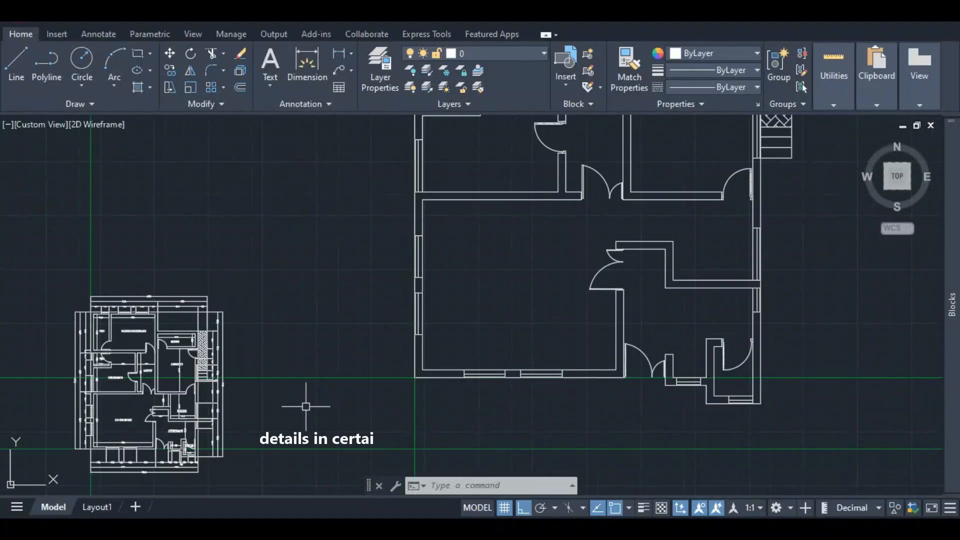
scroll(435, 405, "down", 1)
scroll(450, 395, "down", 4)
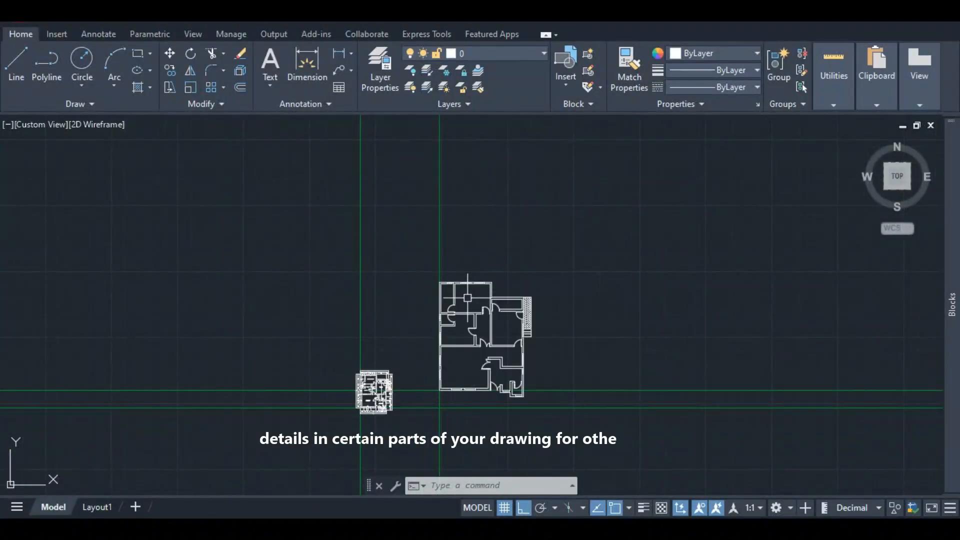
scroll(467, 285, "up", 4)
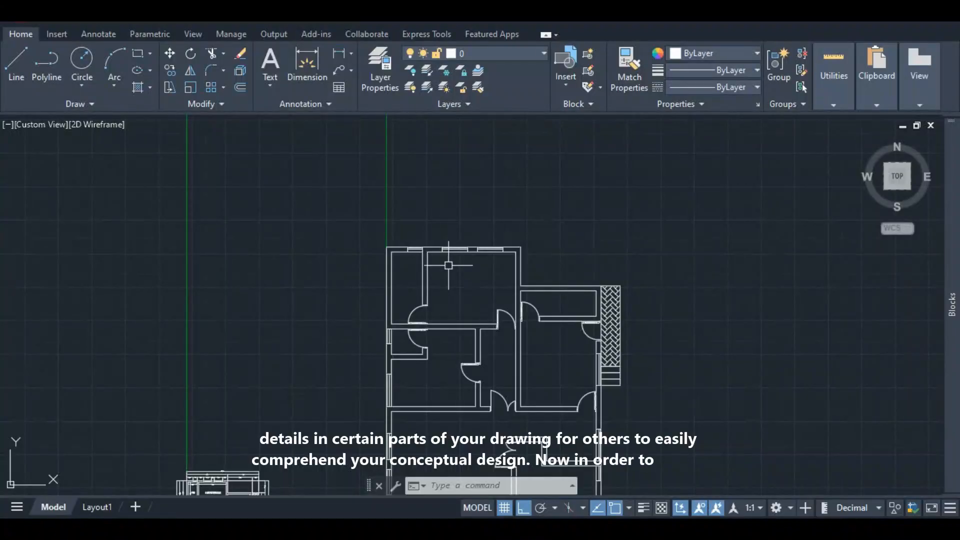
scroll(452, 268, "down", 5)
scroll(452, 268, "up", 4)
scroll(452, 267, "up", 2)
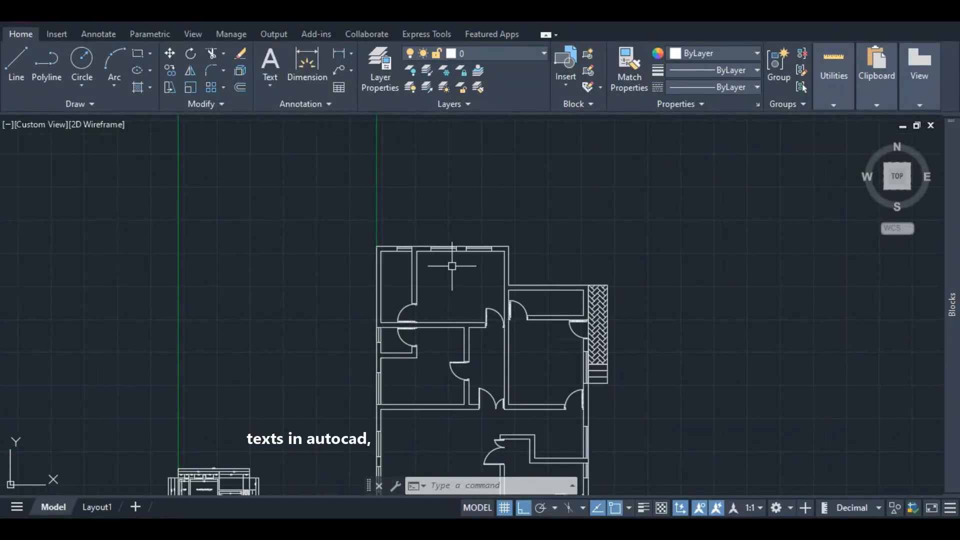
scroll(452, 267, "down", 2)
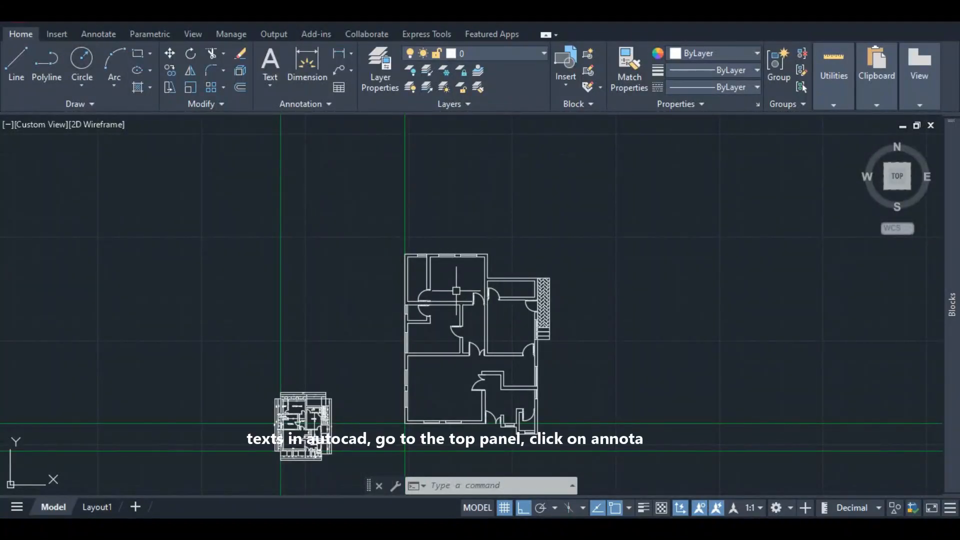
- Create a new text style named "room 3"
left_click(96, 34)
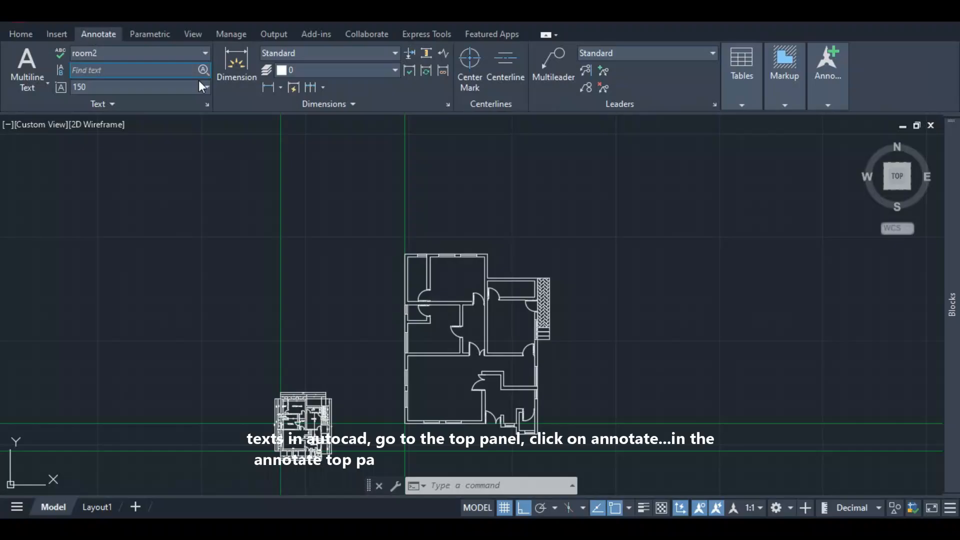
left_click(155, 53)
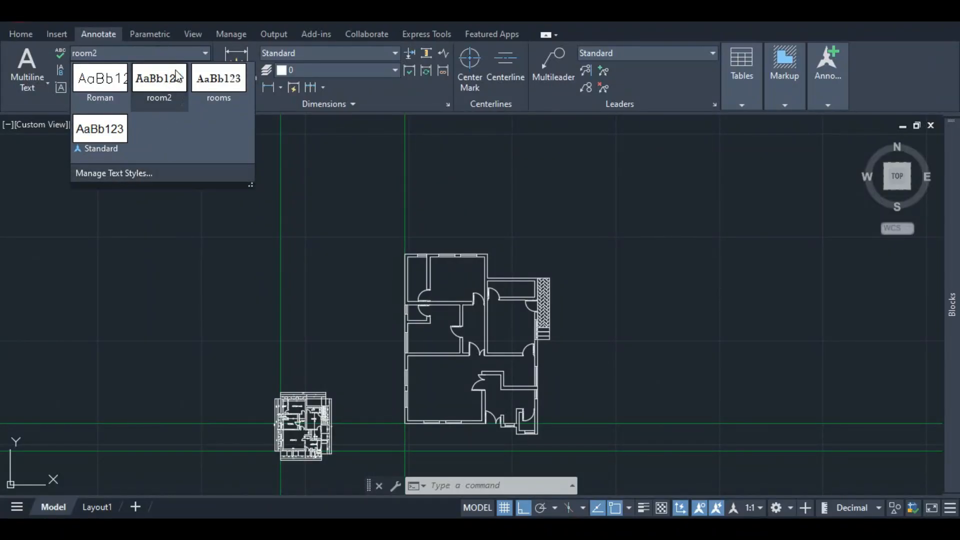
left_click(131, 172)
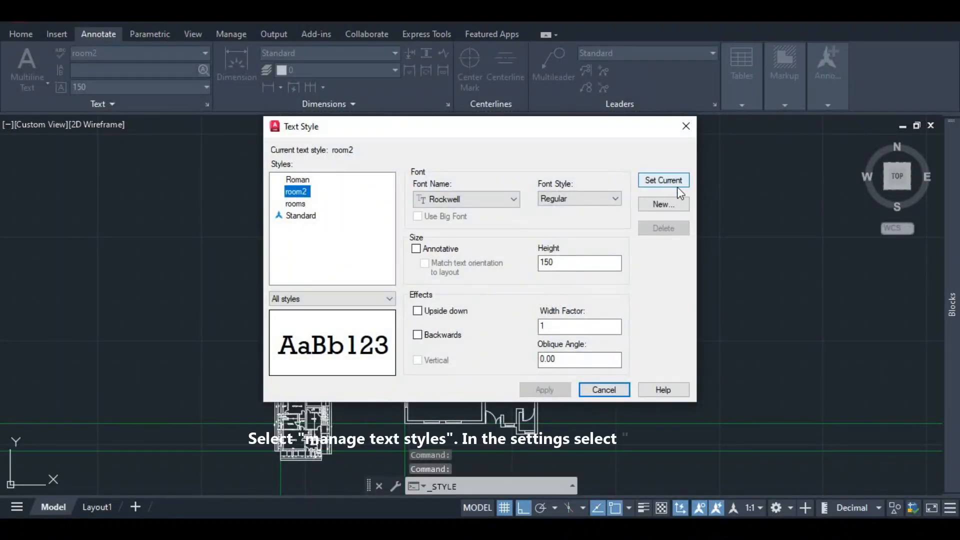
left_click(664, 204)
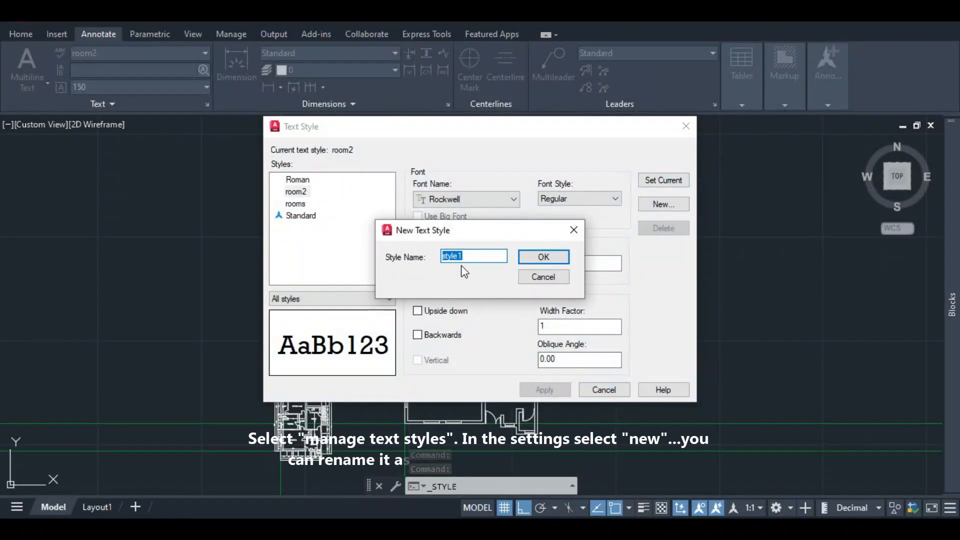
type("ro")
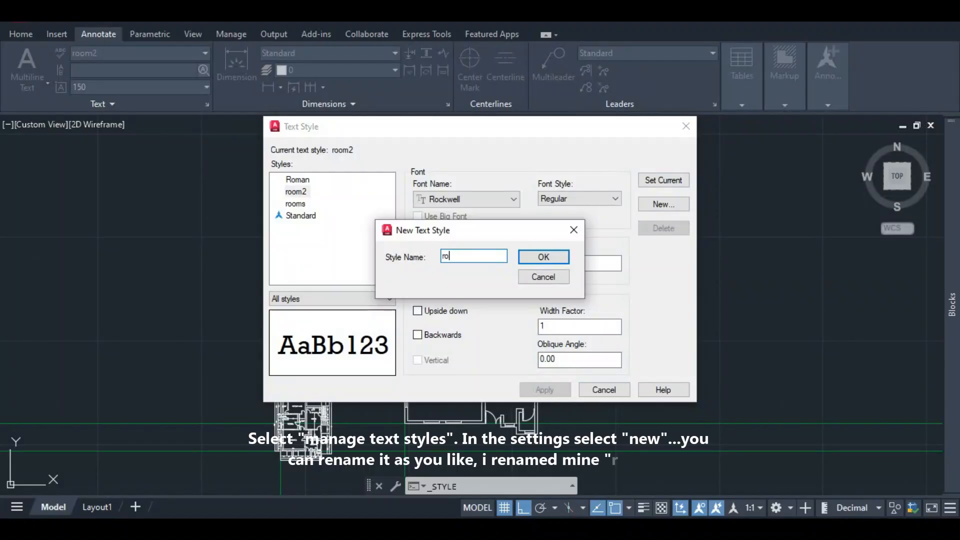
type("om 3")
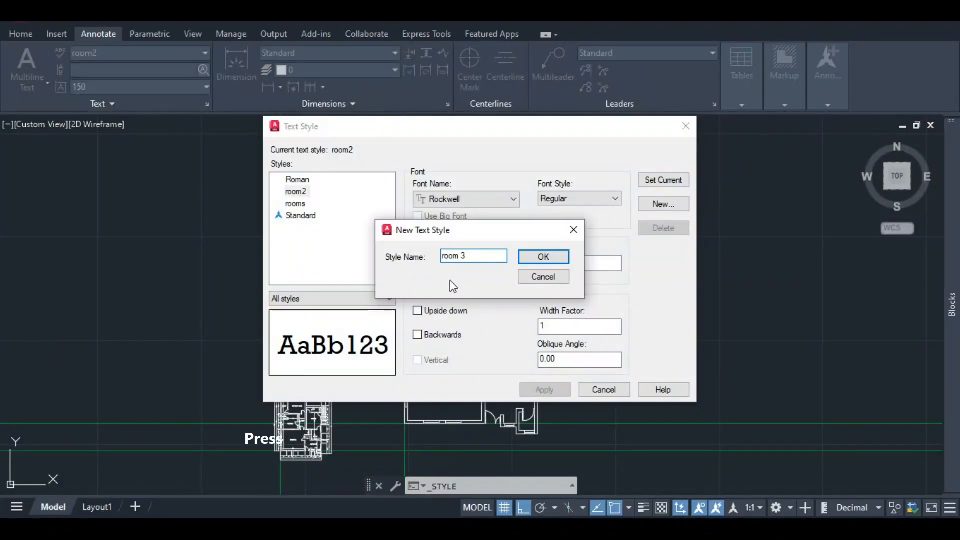
left_click(533, 256)
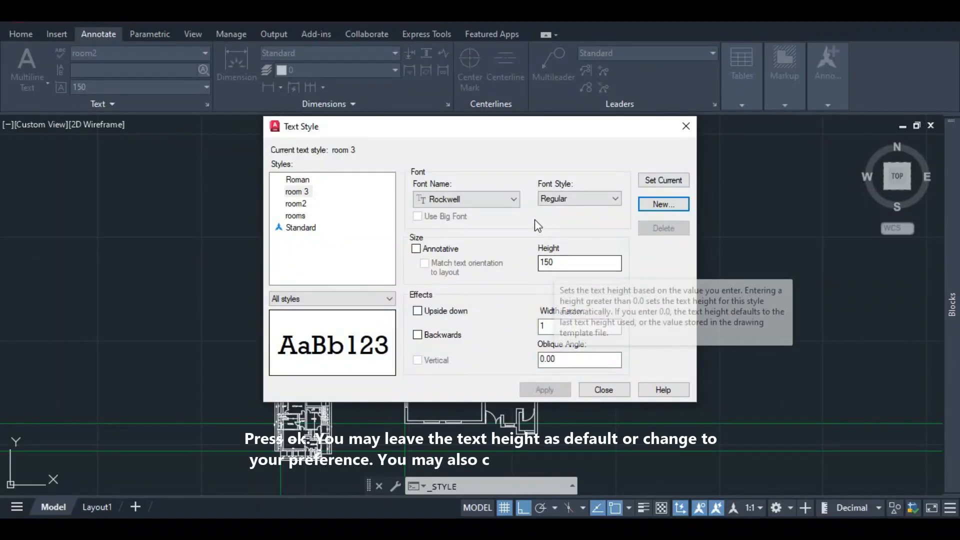
- Set the font of the room 3 text style to High Tower Text, apply the change and close the style settings
left_click(514, 199)
scroll(520, 208, "up", 20)
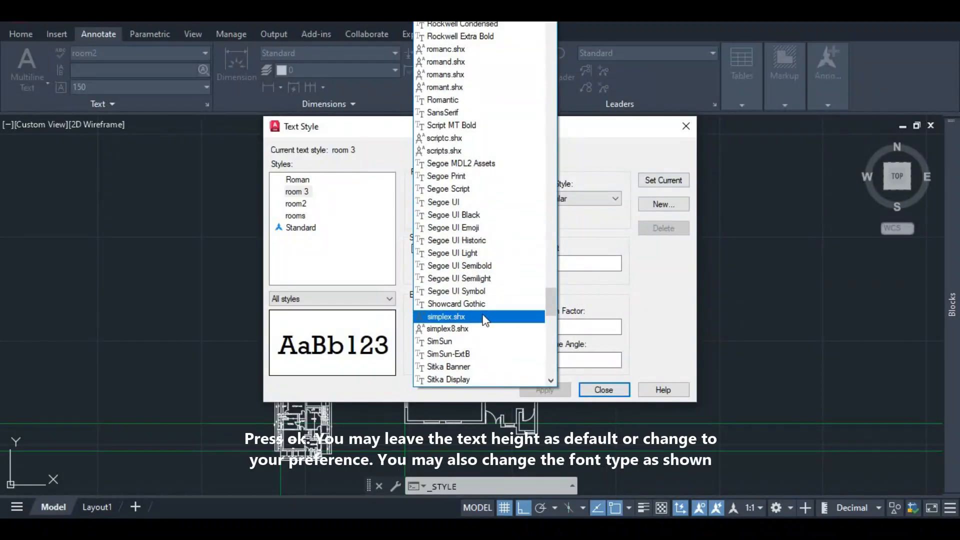
scroll(491, 215, "up", 20)
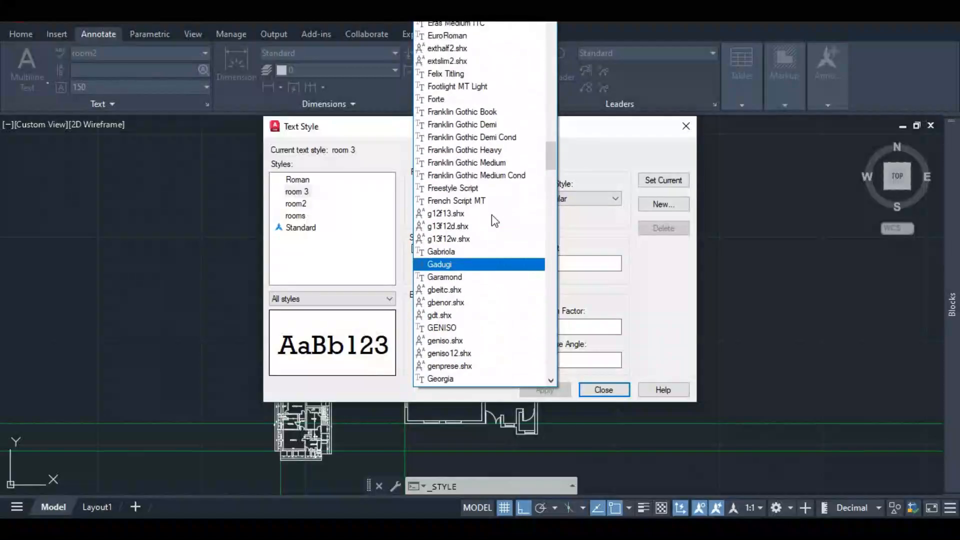
scroll(491, 214, "down", 20)
scroll(447, 294, "down", 5)
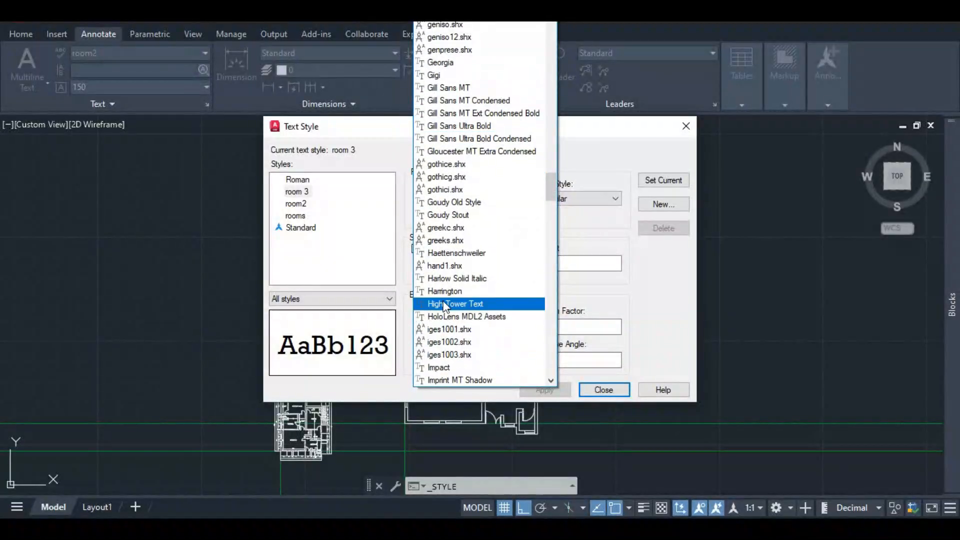
left_click(450, 303)
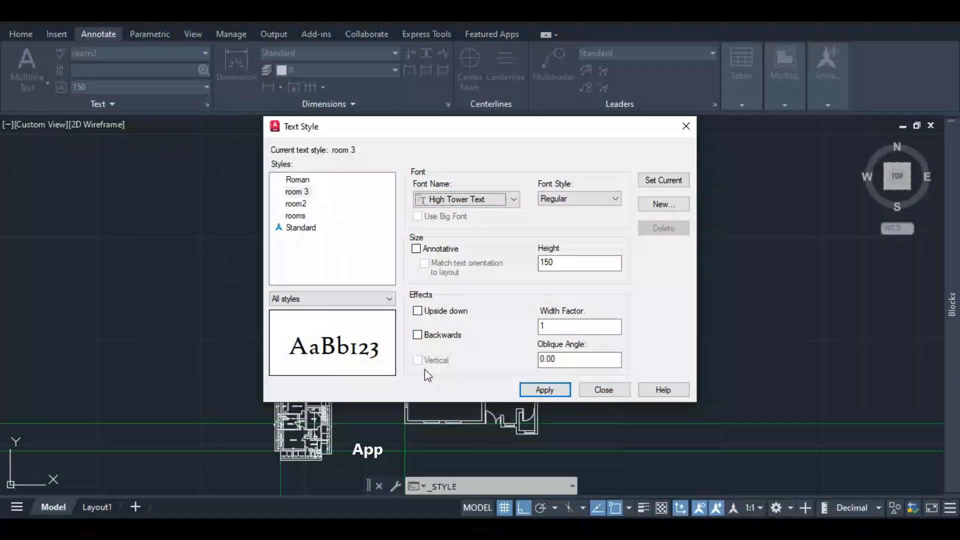
left_click(546, 390)
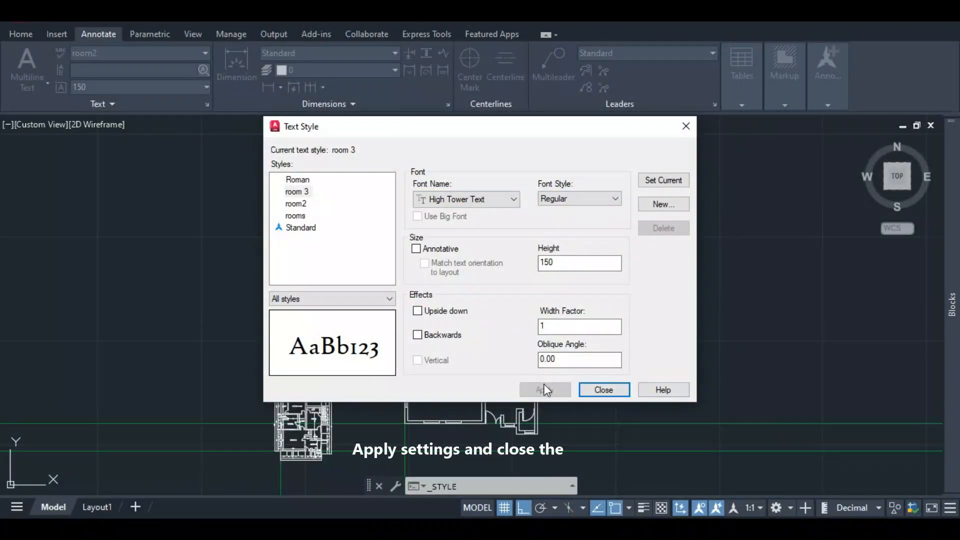
left_click(604, 390)
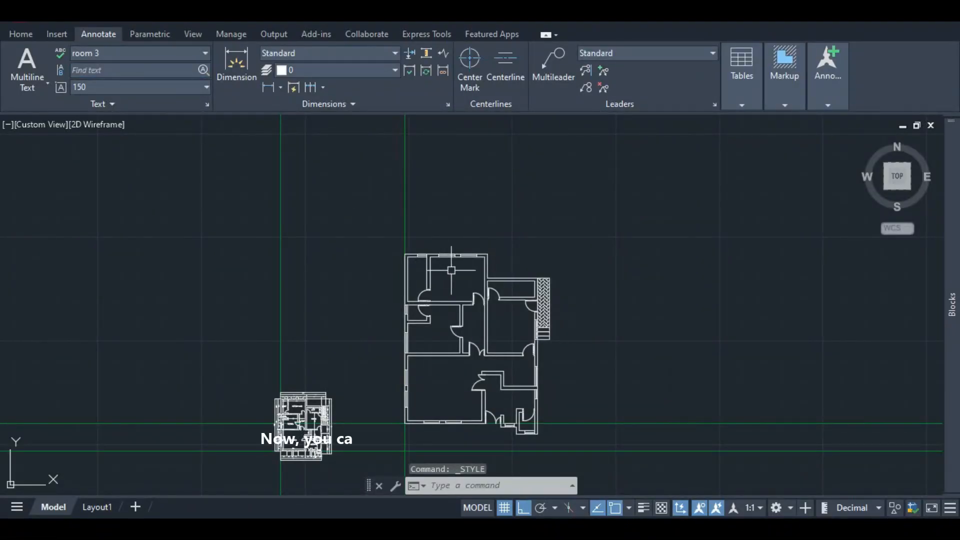
- Start a multiline text and define a small text box in the middle of the large room at the plan's upper left
scroll(447, 272, "up", 2)
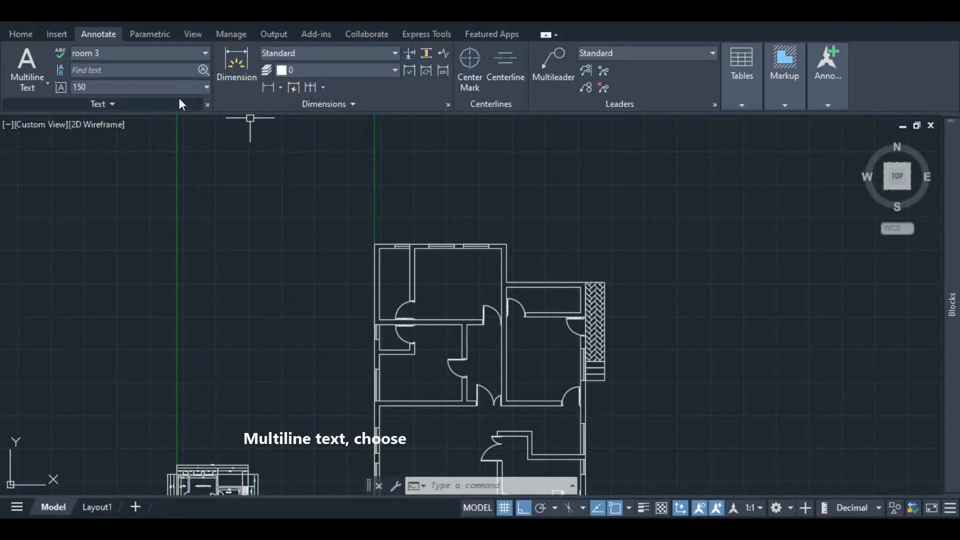
left_click(46, 86)
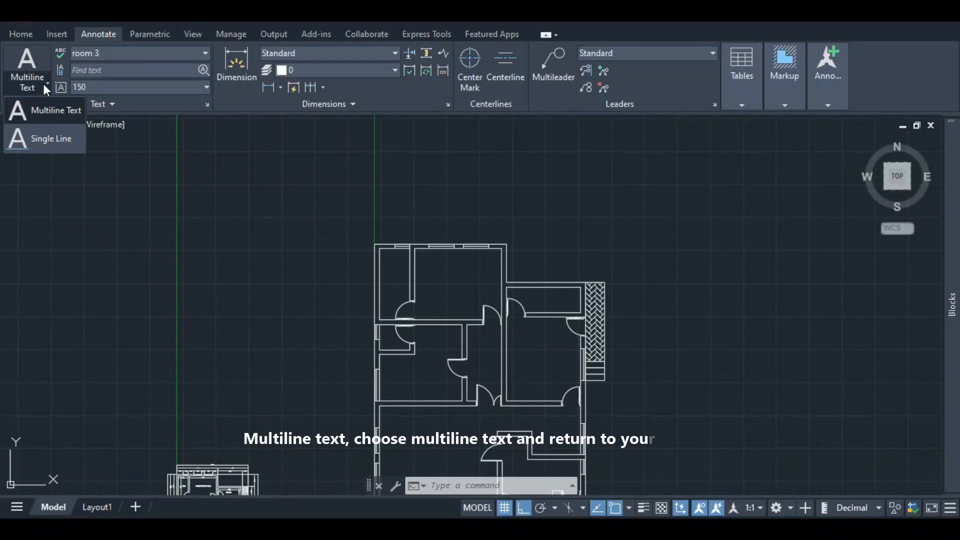
left_click(43, 113)
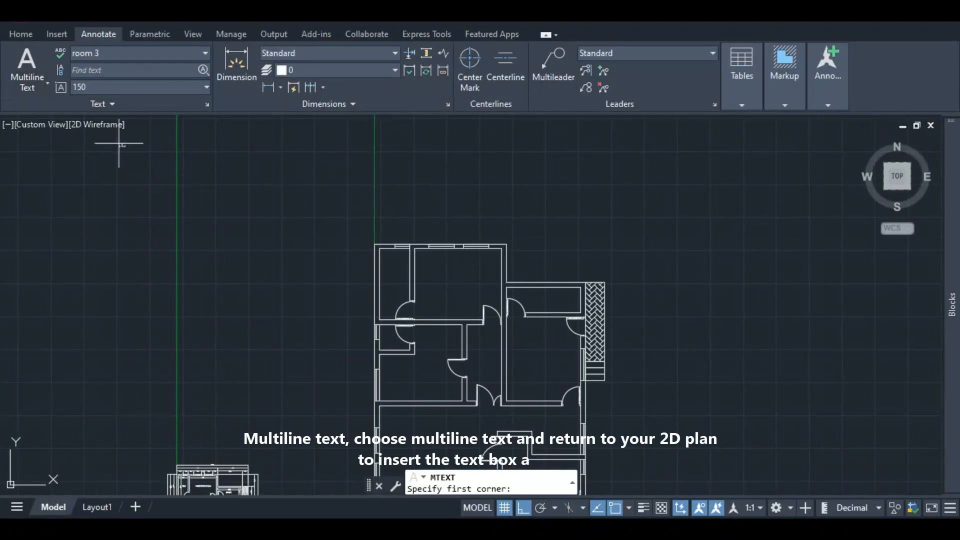
scroll(453, 283, "up", 3)
left_click(440, 285)
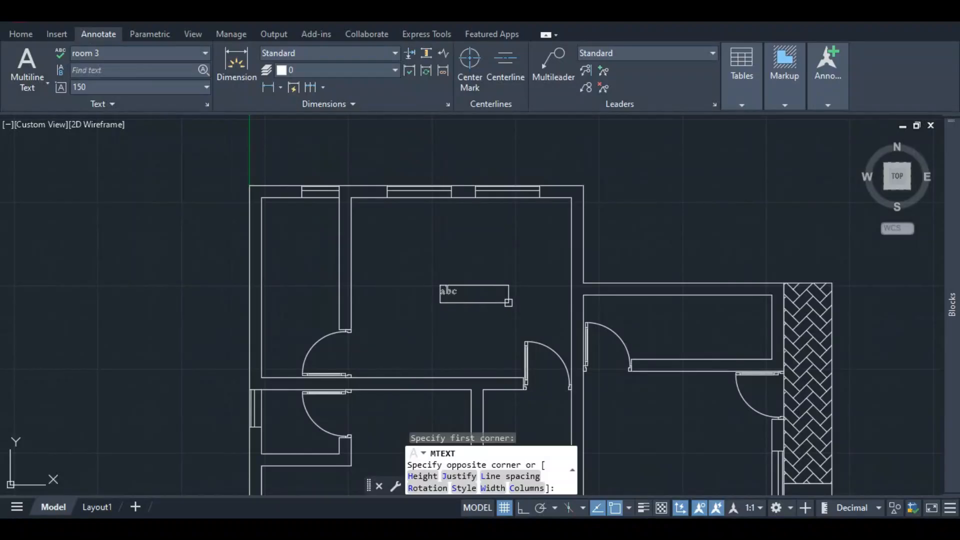
left_click(499, 299)
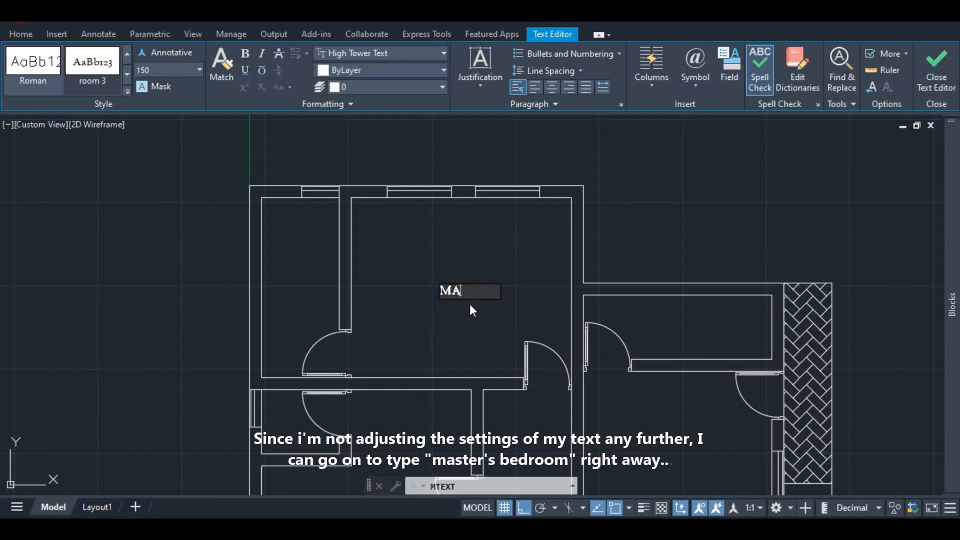
- Enter MASTER'S BEDROOM on two lines as the room label and finish the text
type("STER'S")
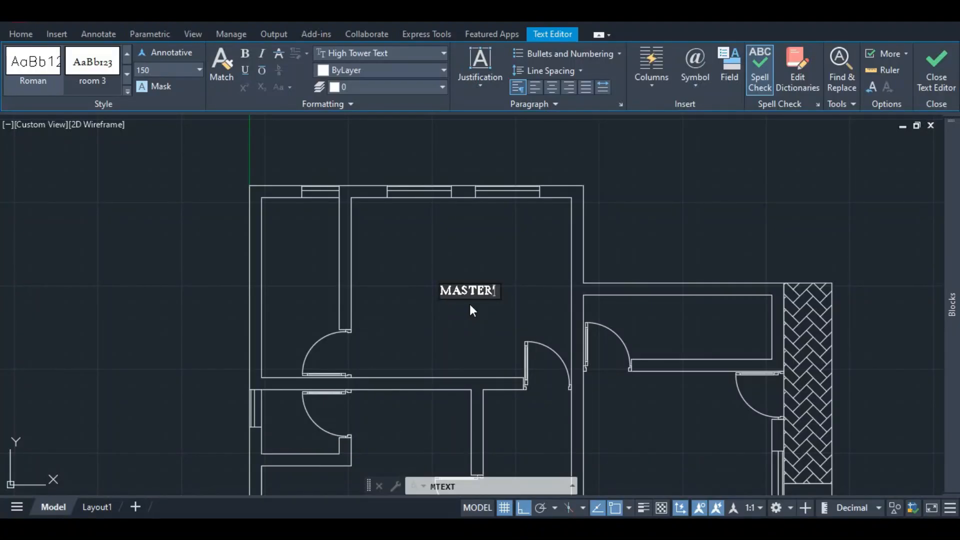
key("Return")
type("BEDROOM")
key("ctrl+Return")
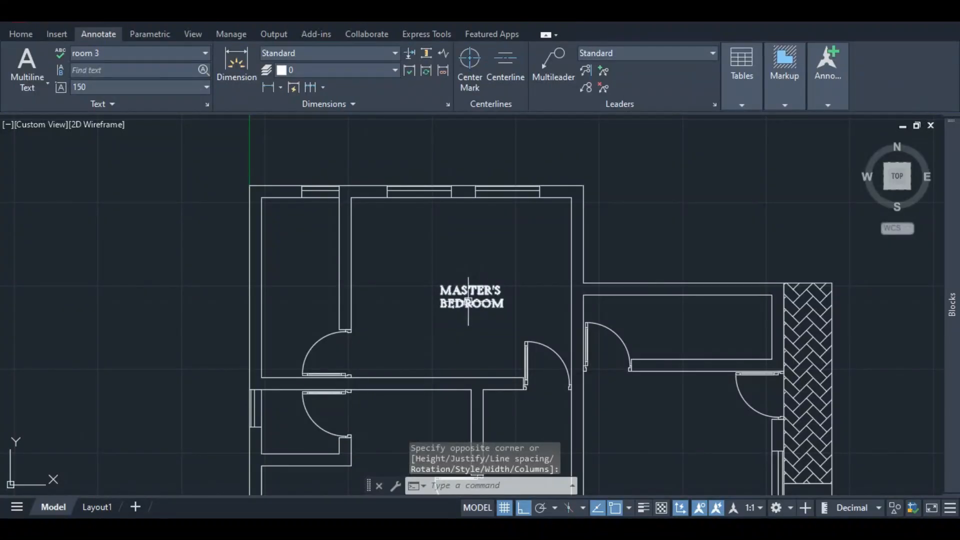
- Widen the MASTER'S BEDROOM text box to the right so the label fits on one line
scroll(469, 245, "down", 5)
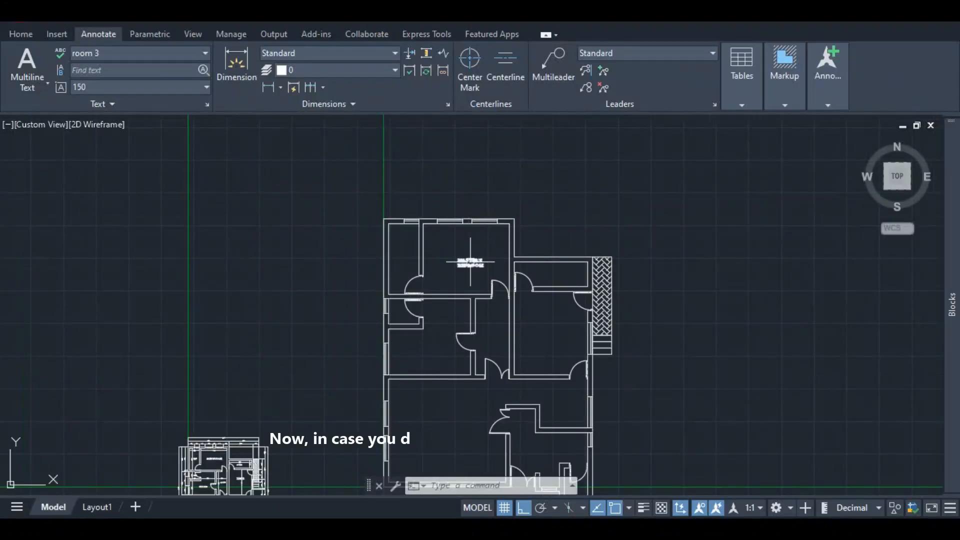
scroll(472, 260, "up", 3)
scroll(449, 253, "up", 3)
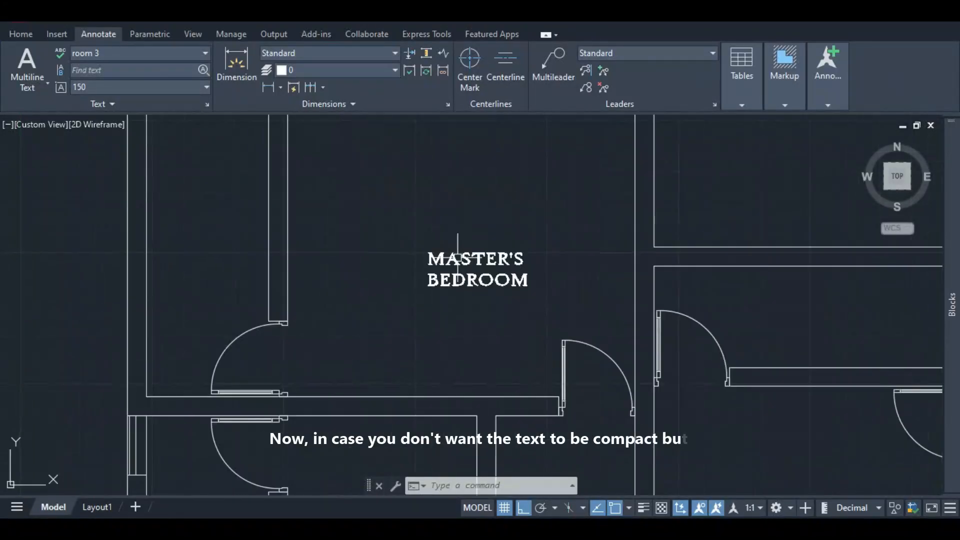
left_click(457, 262)
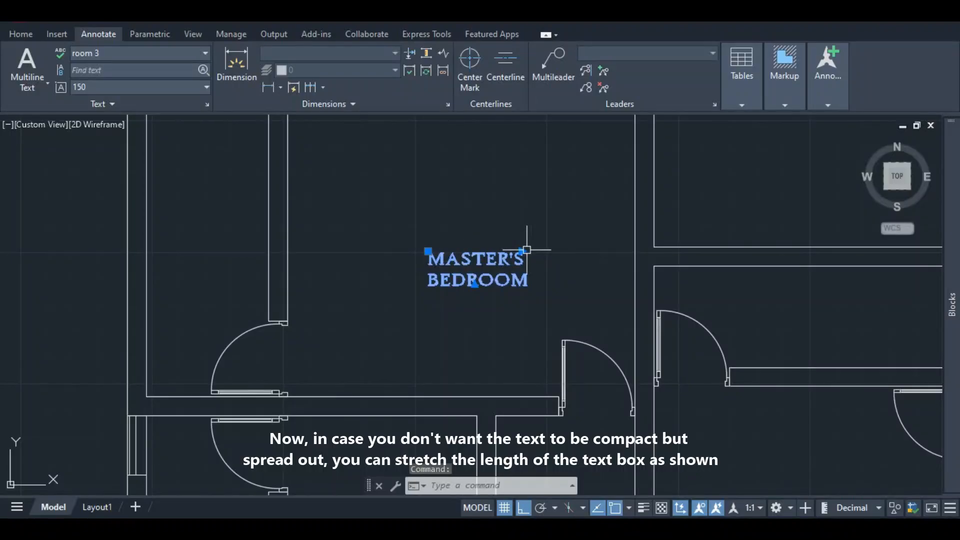
left_click(521, 251)
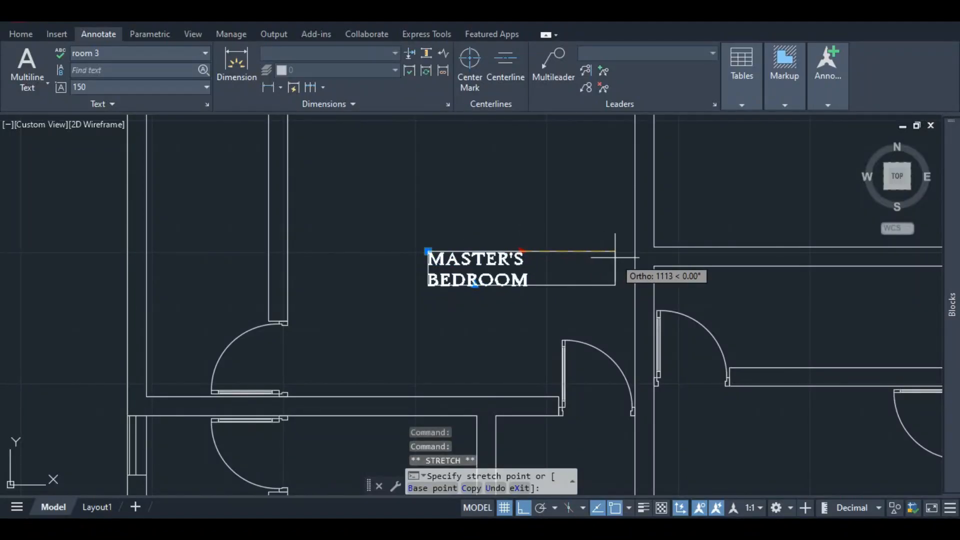
left_click(636, 251)
- Move the MASTER'S BEDROOM label 1000 units left and 150 units up, and save the drawing
scroll(424, 265, "down", 2)
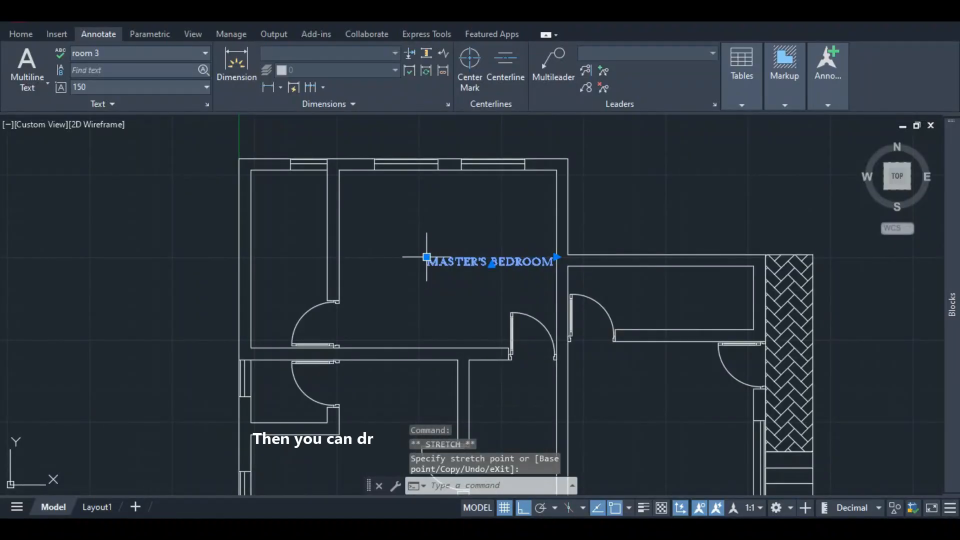
left_click(427, 257)
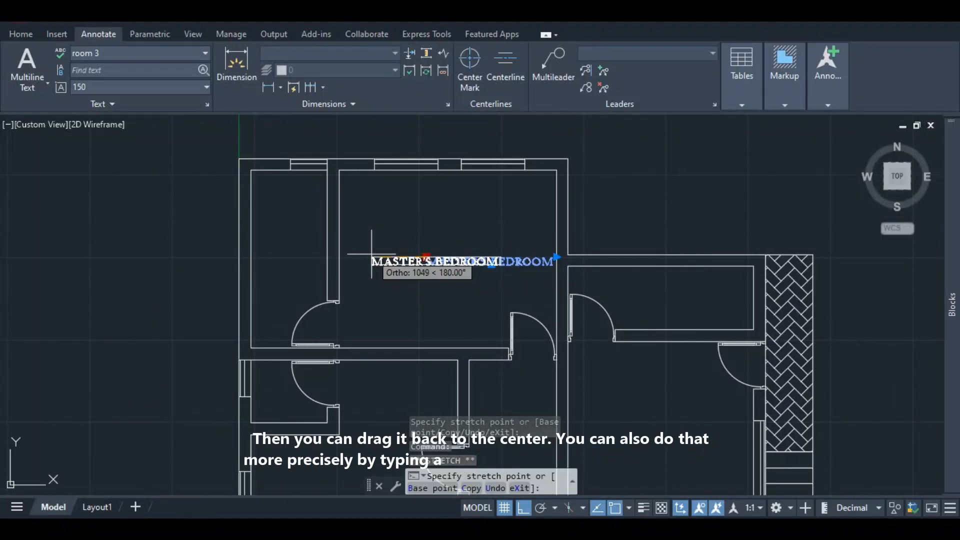
type("100")
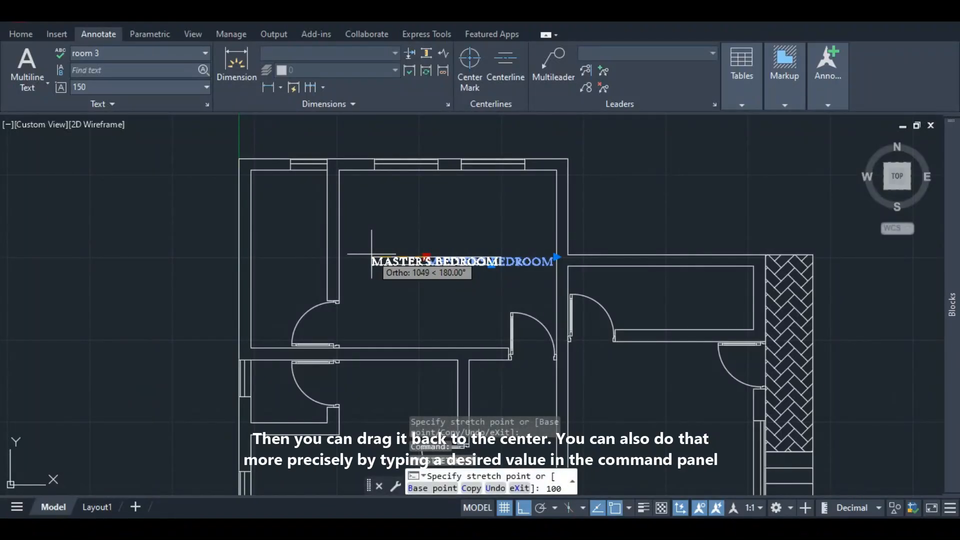
type("0")
key("Return")
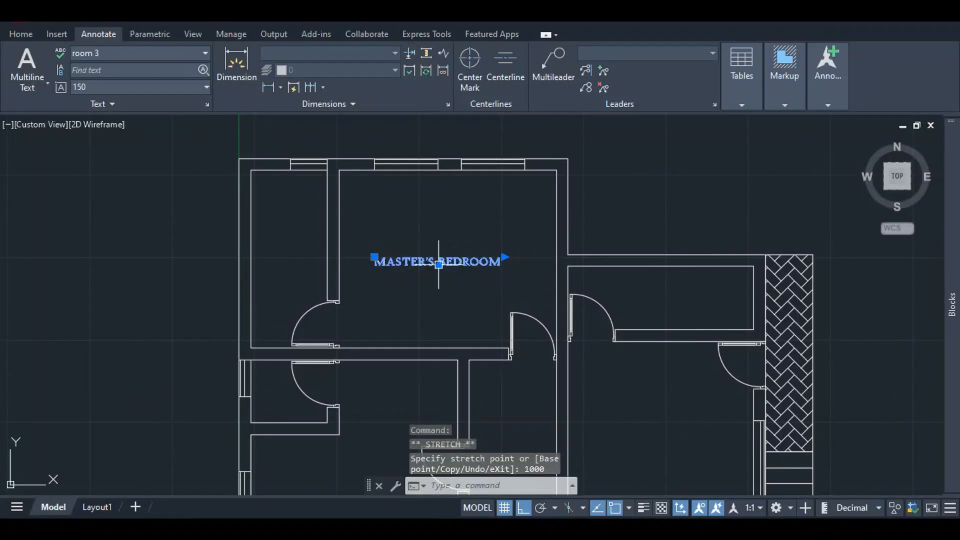
left_click(374, 257)
type("150")
key("Return")
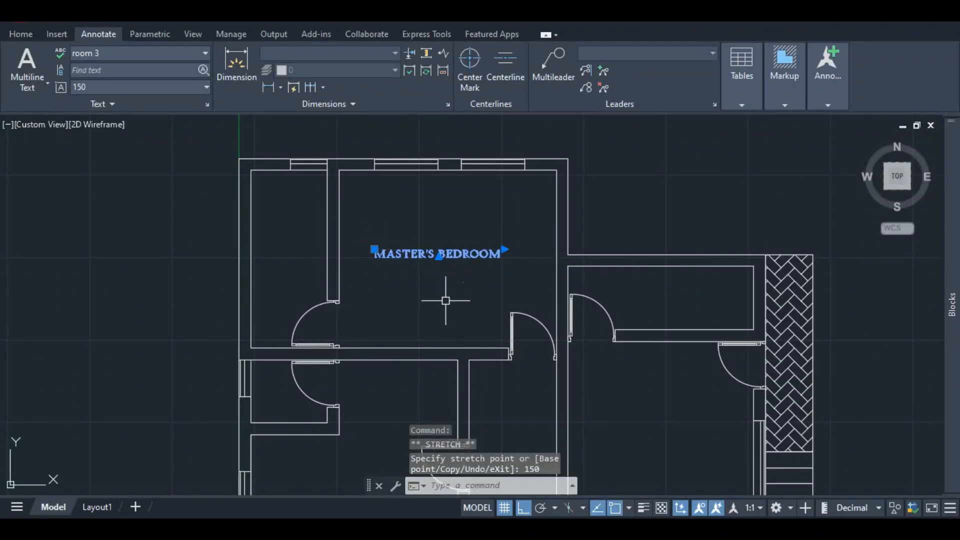
key("Escape")
scroll(427, 254, "up", 1)
scroll(347, 260, "down", 1)
key("ctrl+s")
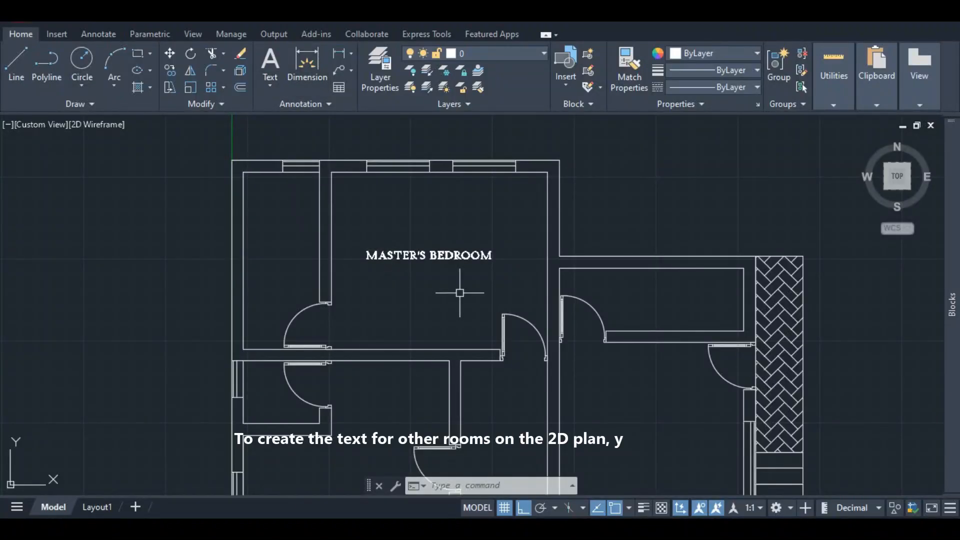
- Copy the MASTER'S BEDROOM label horizontally into the narrow room on its left
left_click(419, 257)
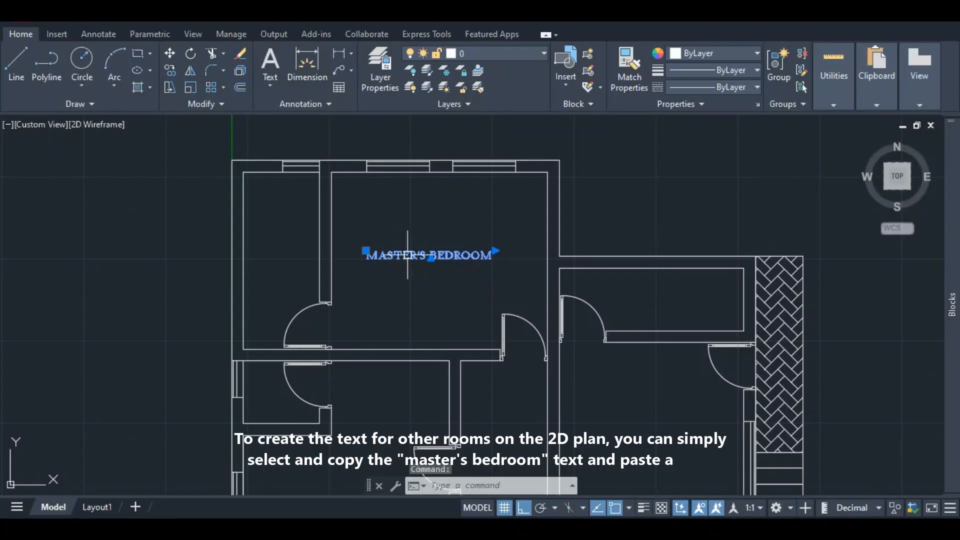
right_click(408, 255)
left_click(450, 292)
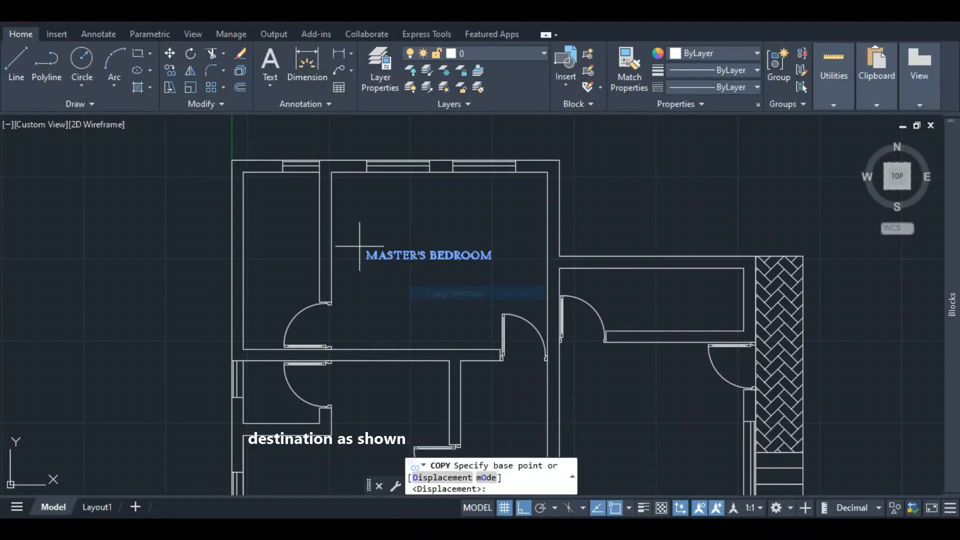
left_click(367, 255)
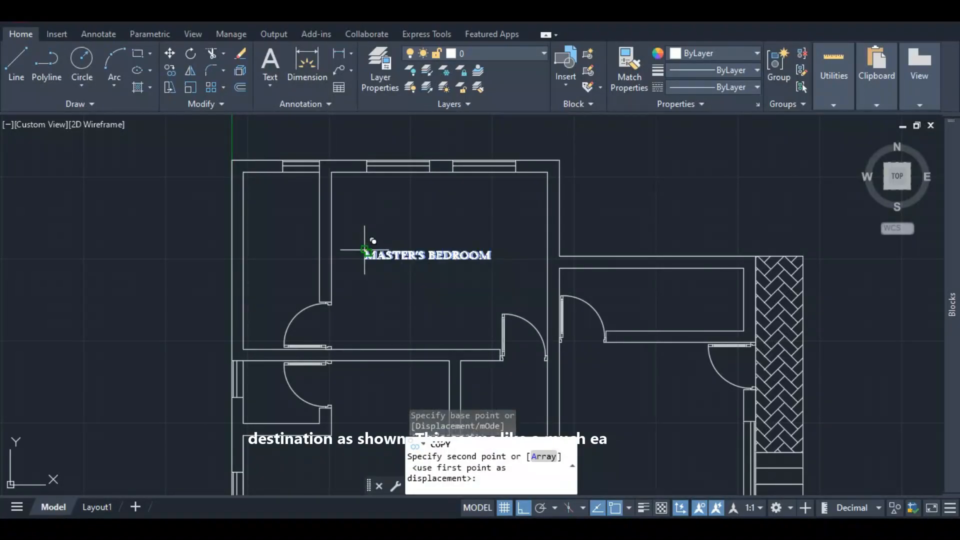
left_click(244, 243)
key("Return")
- Change the text of the copied label in the narrow room to T&B
double_click(300, 254)
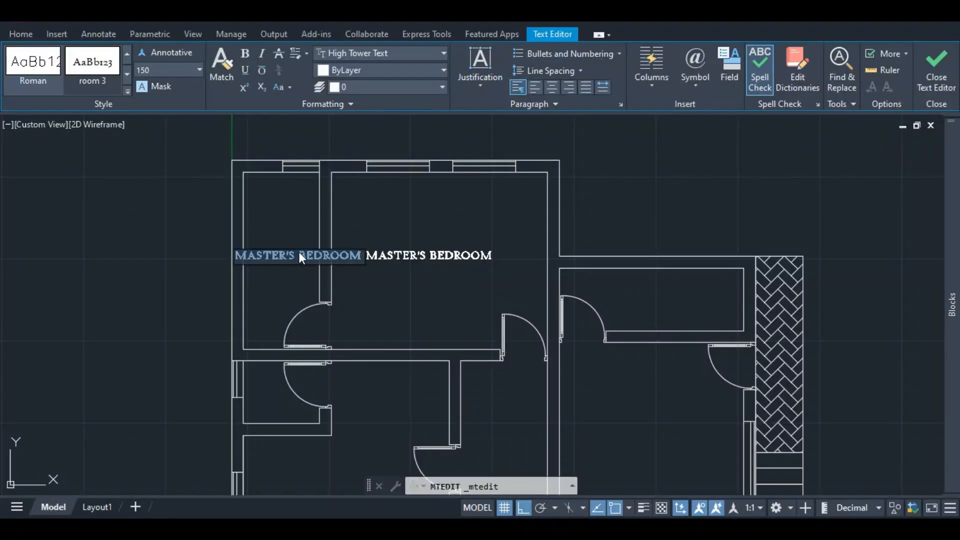
type("T&B")
left_click(228, 253)
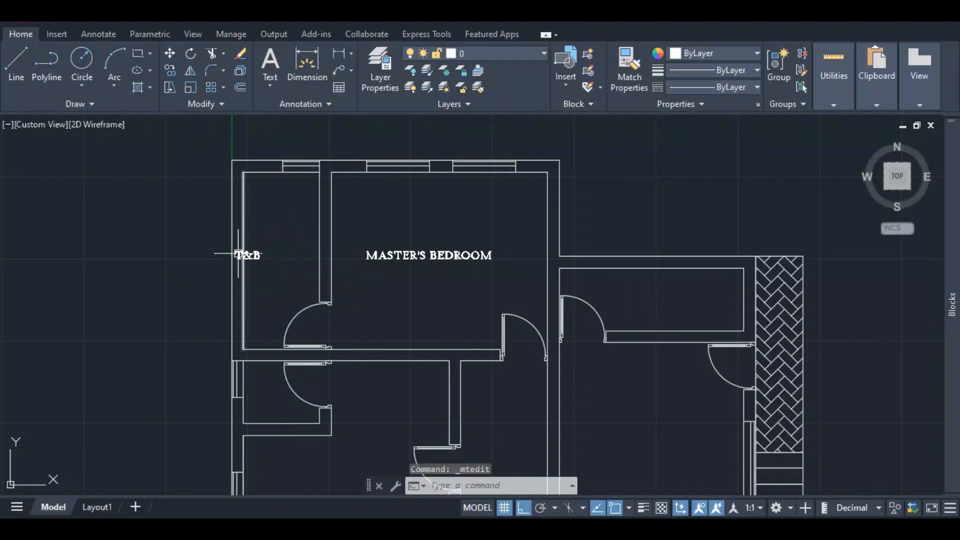
- Narrow the T&B text box to fit its text and move the label 600 units right into the room
left_click(247, 255)
left_click(366, 251)
left_click(265, 251)
scroll(251, 255, "up", 2)
left_click(235, 249)
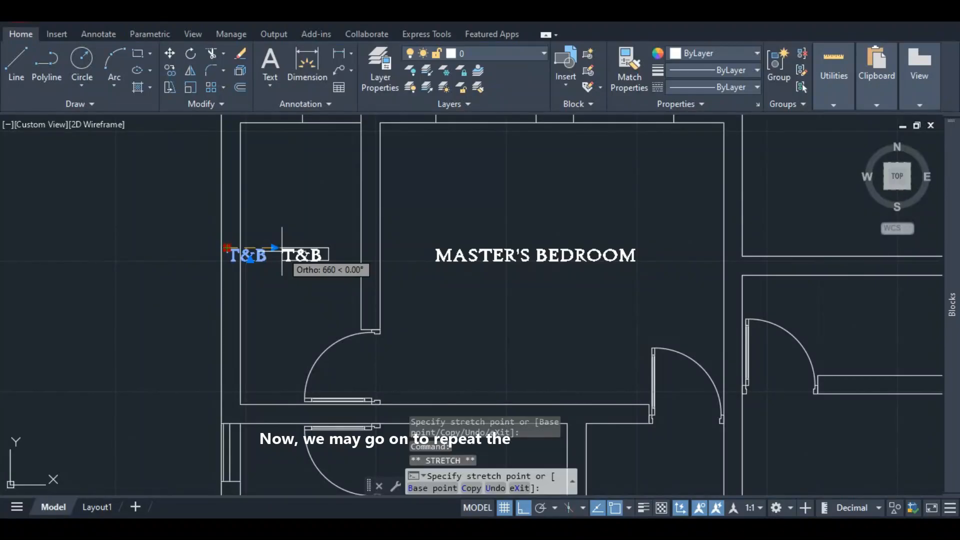
type("600")
key("Return")
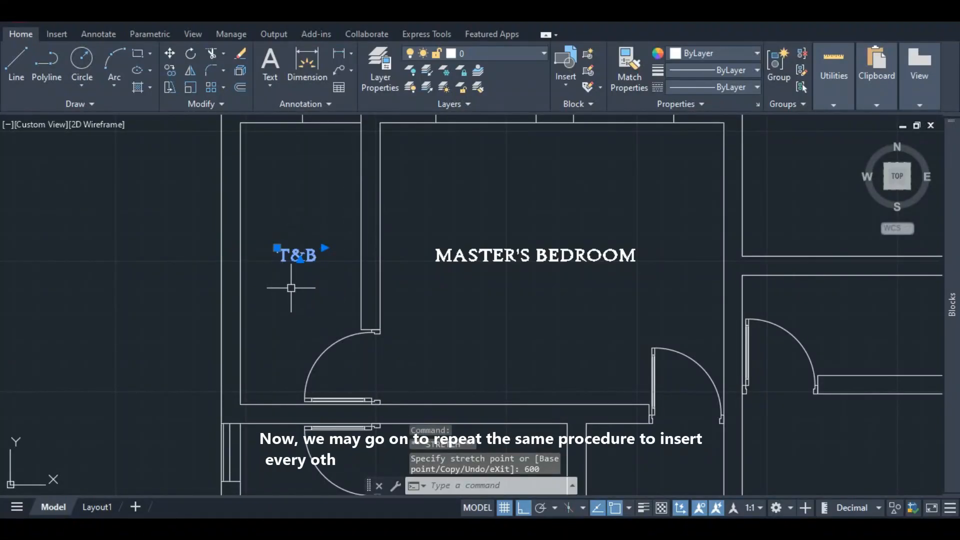
- Copy the T&B label 2600 units straight down into the small room below
scroll(335, 240, "down", 3)
scroll(336, 239, "up", 3)
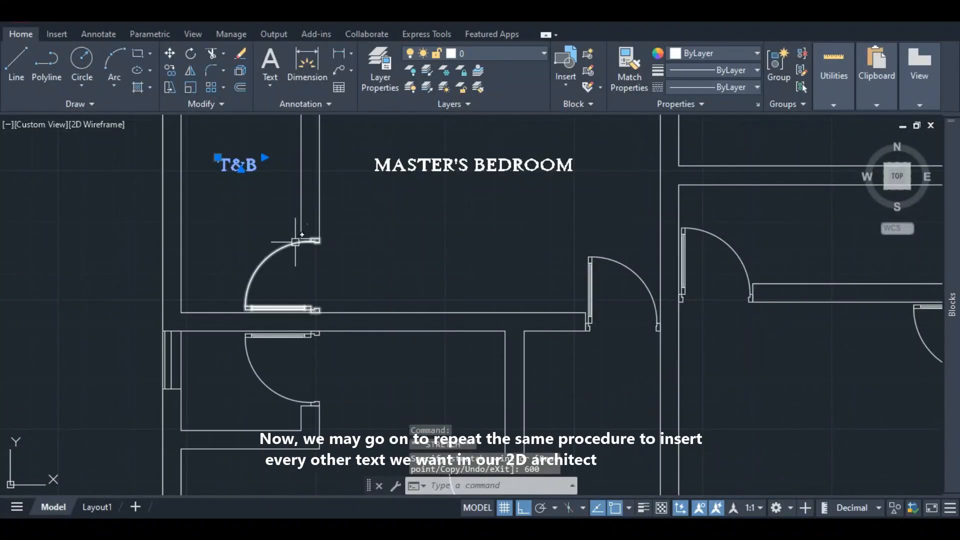
scroll(302, 234, "down", 4)
key("Escape")
left_click(267, 201)
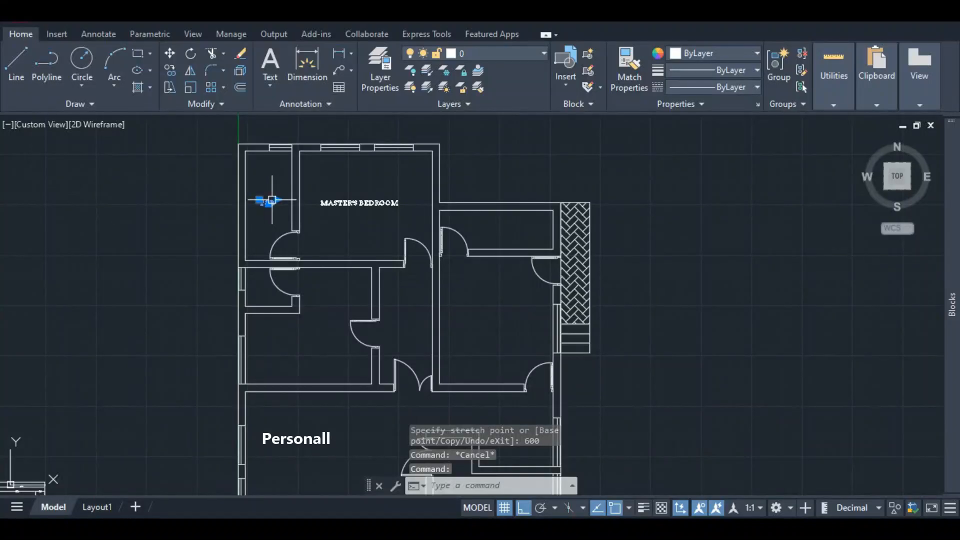
right_click(273, 215)
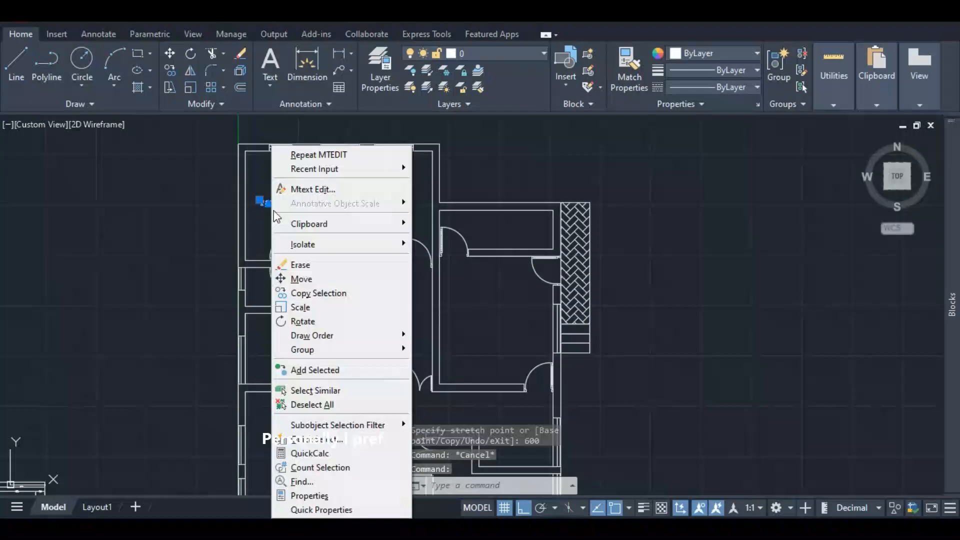
left_click(343, 293)
left_click(259, 201)
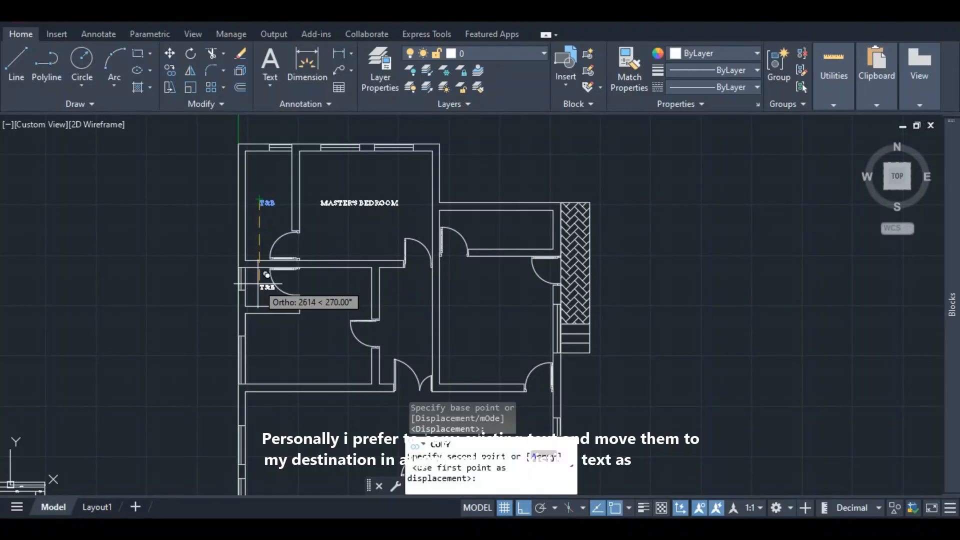
type("2600")
key("Return")
key("Escape")
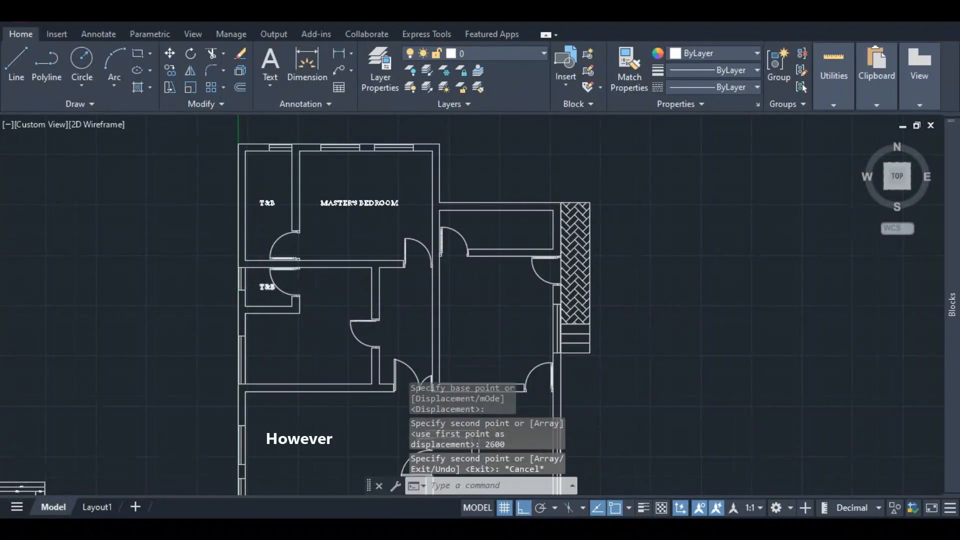
scroll(266, 282, "up", 5)
left_click(267, 281)
double_click(266, 282)
left_click(336, 263)
scroll(292, 297, "down", 2)
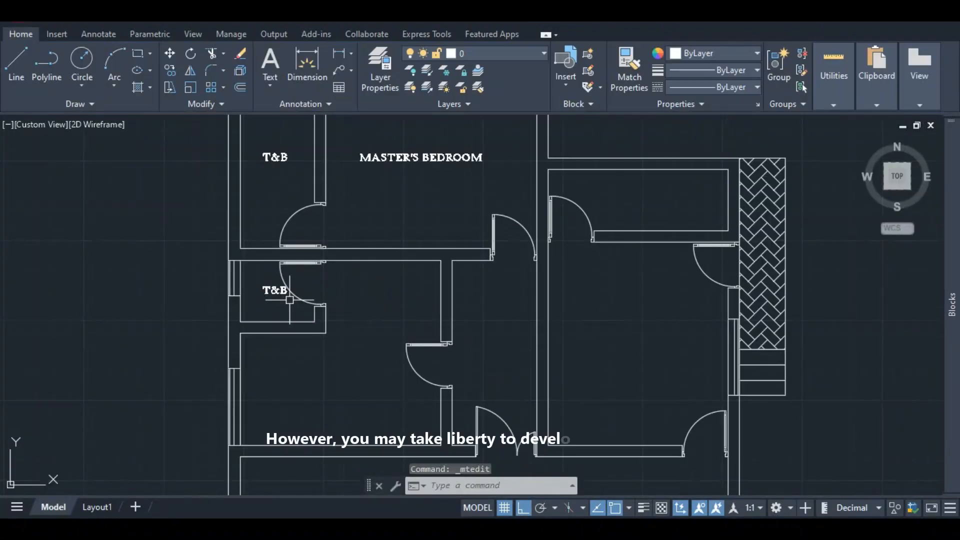
scroll(270, 291, "up", 2)
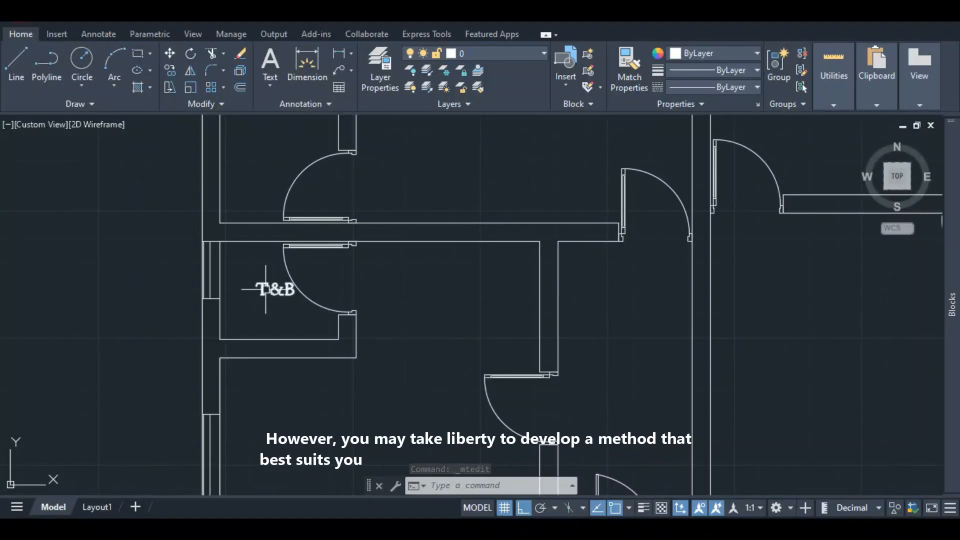
left_click(264, 288)
scroll(268, 294, "down", 5)
key("Escape")
- Copy the MASTER'S BEDROOM label 3900 units straight down into the bedroom below
left_click(320, 244)
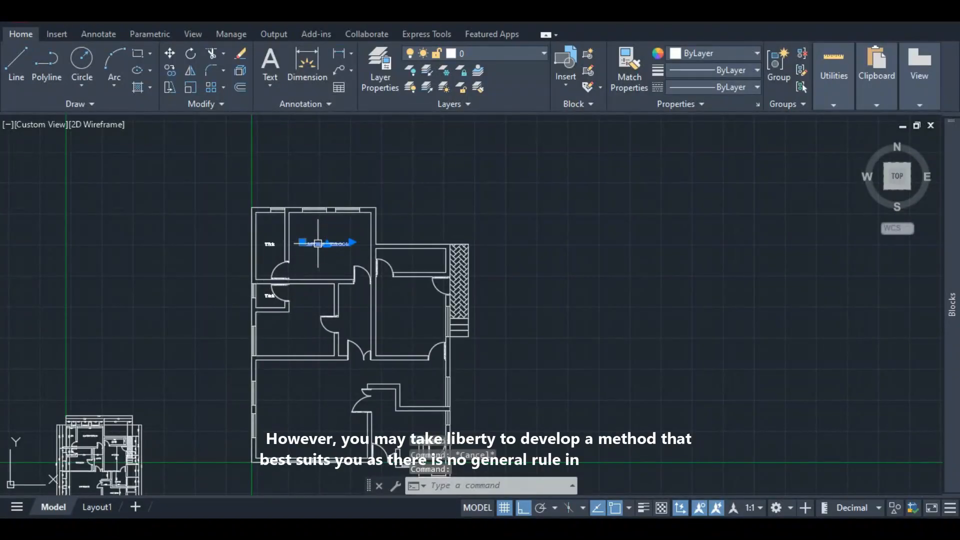
right_click(302, 245)
left_click(340, 291)
left_click(302, 242)
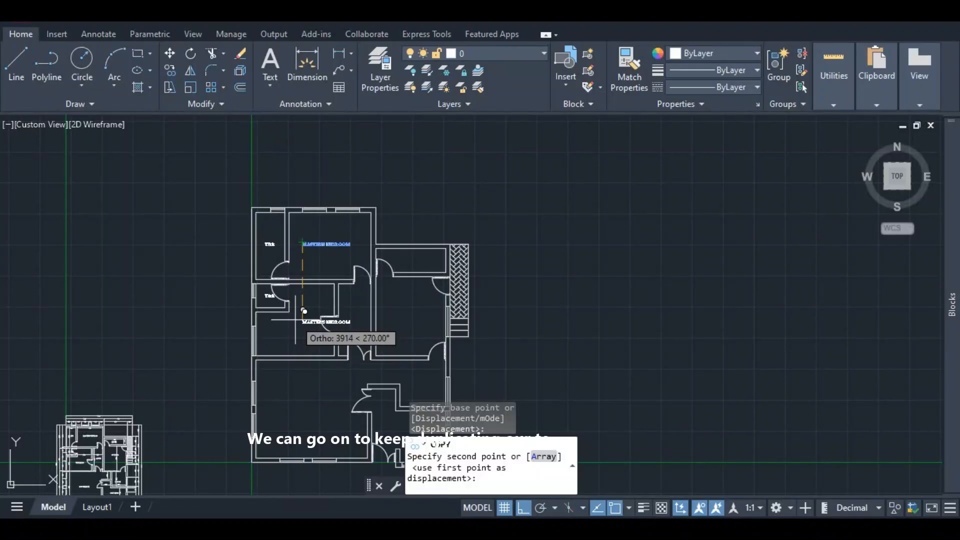
type("3900")
key("Return")
key("Escape")
scroll(318, 305, "up", 4)
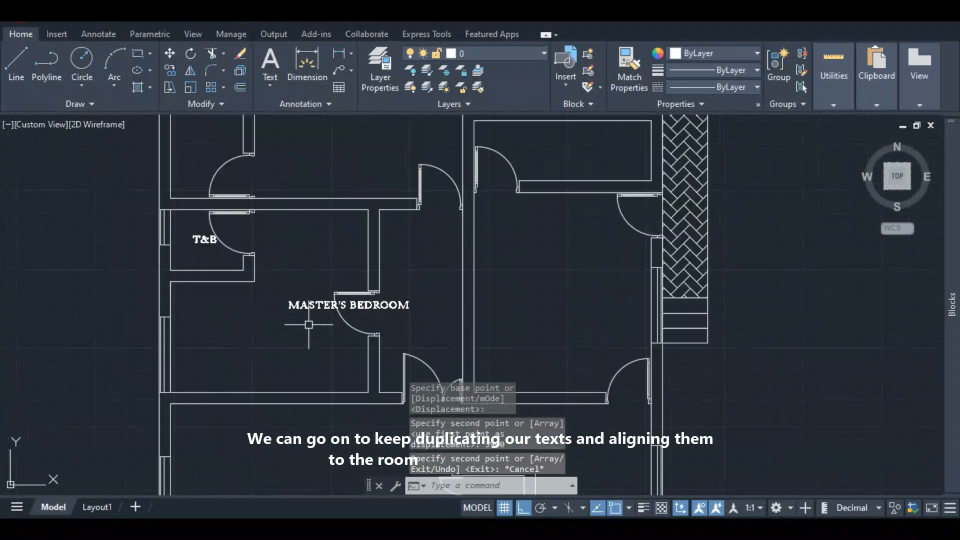
left_click(318, 305)
left_click(288, 300)
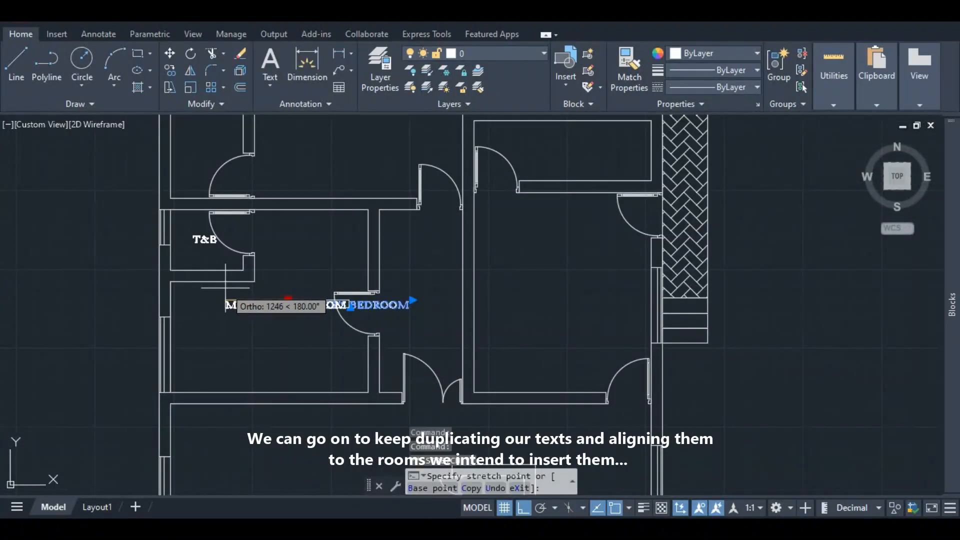
key("Escape")
key("Escape")
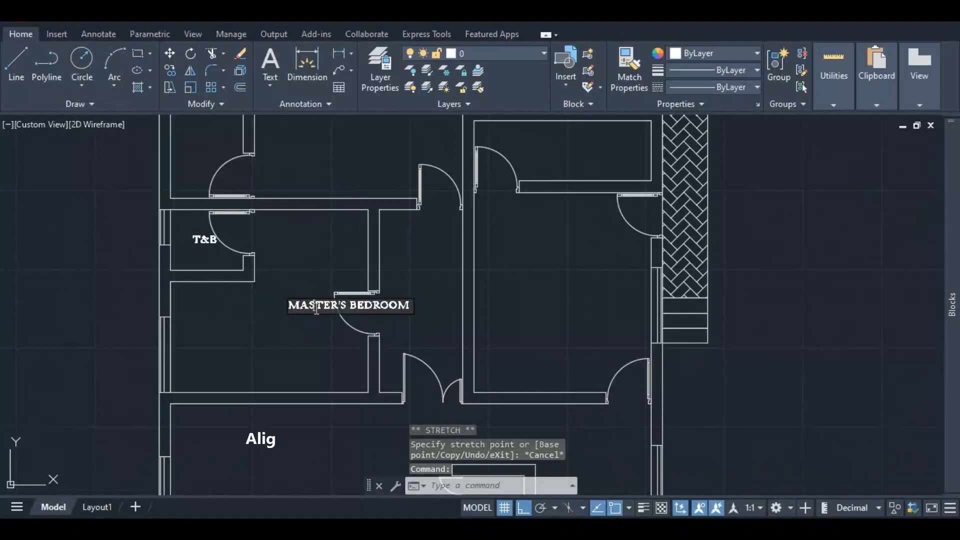
- Change the text of the copied label in the bedroom below the master's bedroom to BEDROOM 1
double_click(352, 303)
key("Delete")
key("BackSpace")
key("BackSpace")
key("BackSpace")
key("BackSpace")
key("BackSpace")
key("BackSpace")
key("BackSpace")
key("BackSpace")
key("BackSpace")
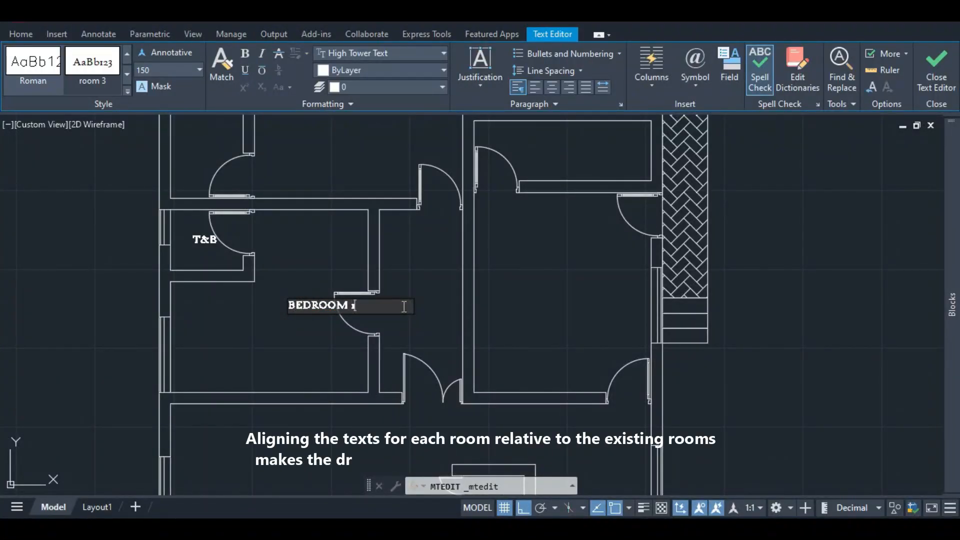
left_click(319, 323)
- Narrow the BEDROOM 1 text box to fit its text and move the label 900 units left into the room
left_click(327, 303)
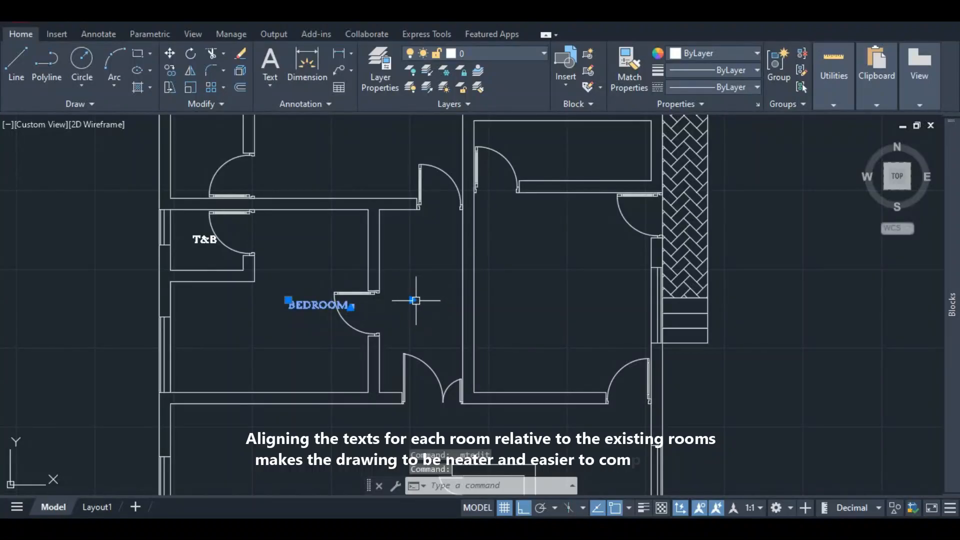
left_click(415, 300)
left_click(288, 300)
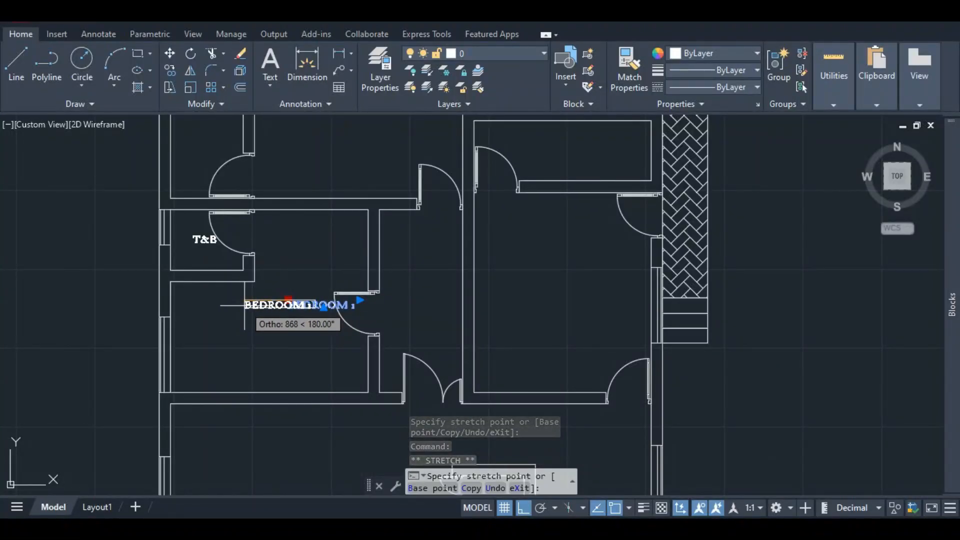
type("900")
key("Return")
key("Escape")
- Copy the BEDROOM 1 label straight right, once into the adjoining corridor space and once into the large room beyond it
scroll(308, 343, "down", 5)
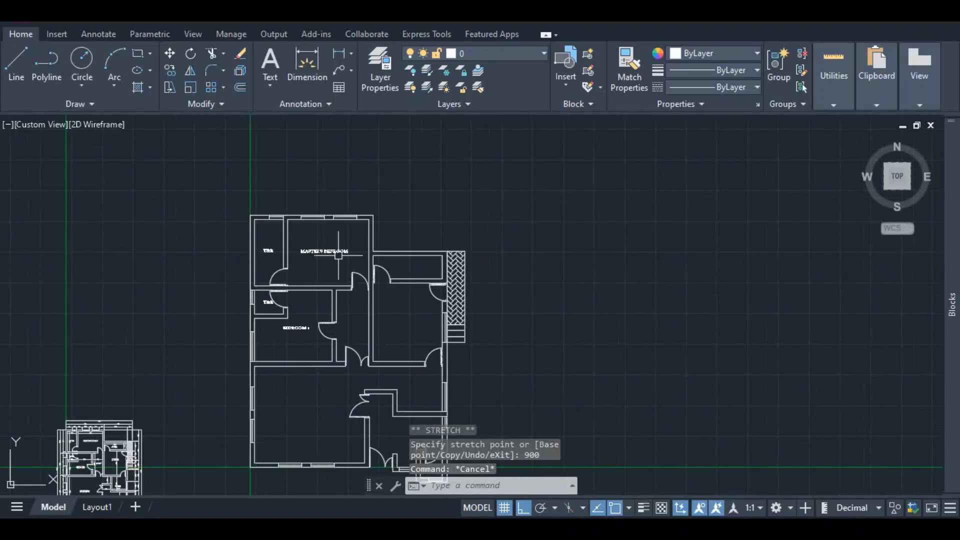
scroll(290, 268, "up", 3)
scroll(270, 325, "down", 2)
left_click(250, 389)
right_click(250, 389)
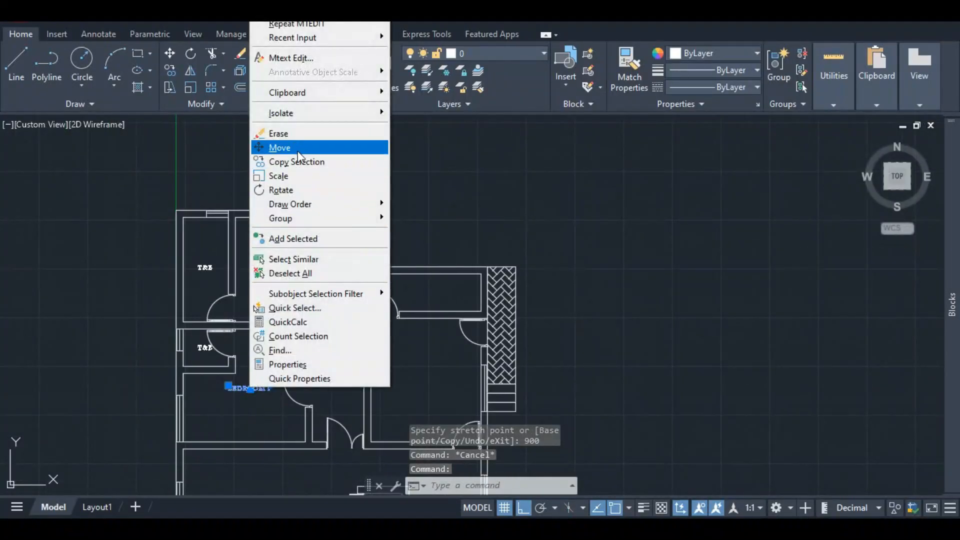
left_click(280, 158)
left_click(229, 386)
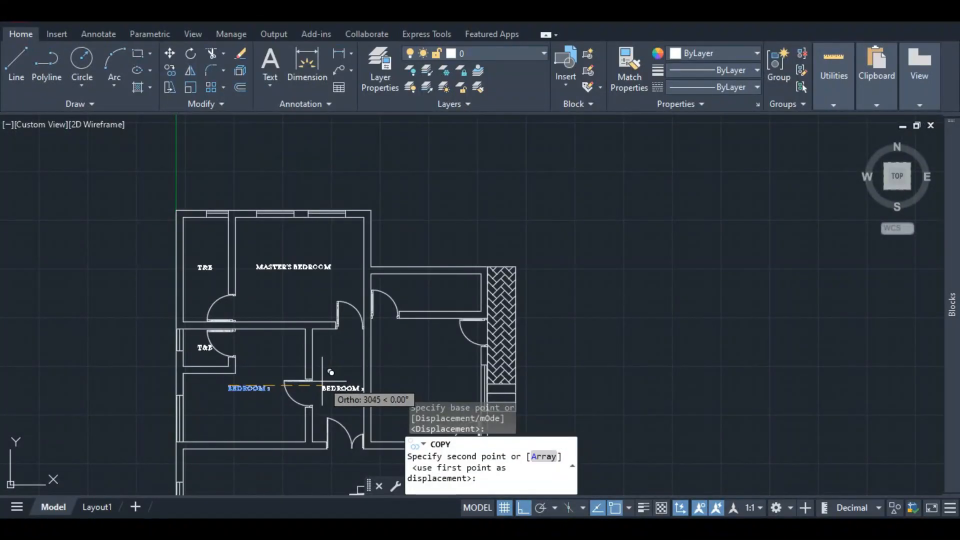
left_click(329, 372)
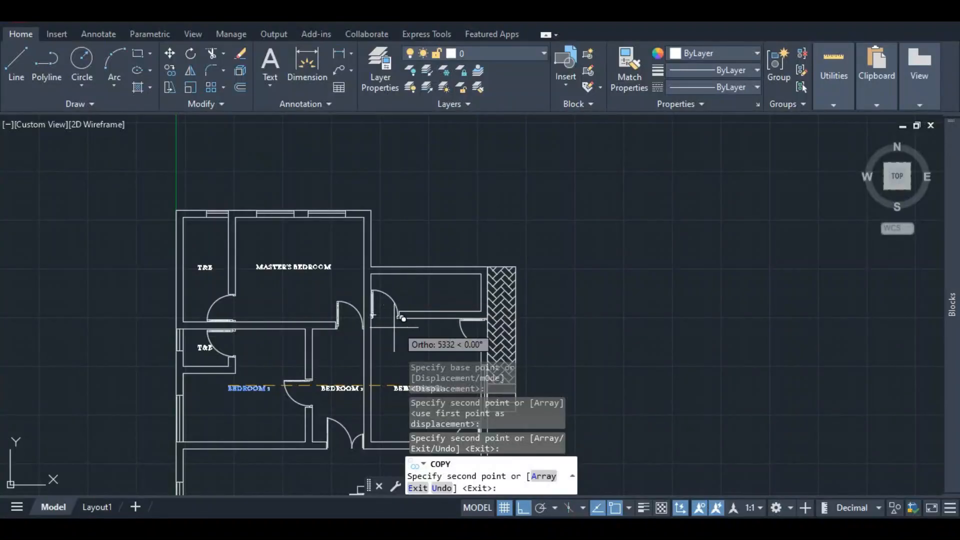
key("Escape")
- Change the text of the copied label in the corridor space beside the bedroom to LOBBY
scroll(332, 361, "down", 4)
scroll(340, 333, "up", 5)
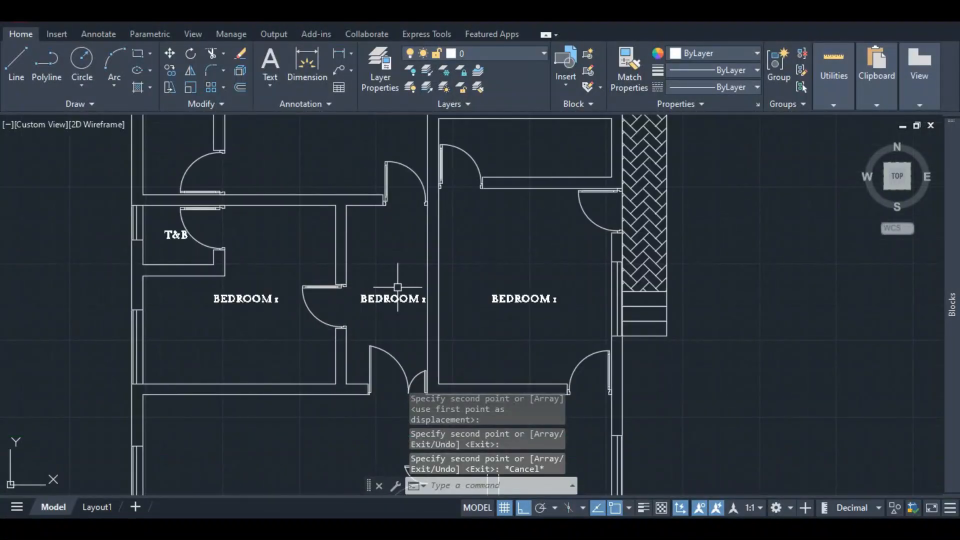
double_click(388, 299)
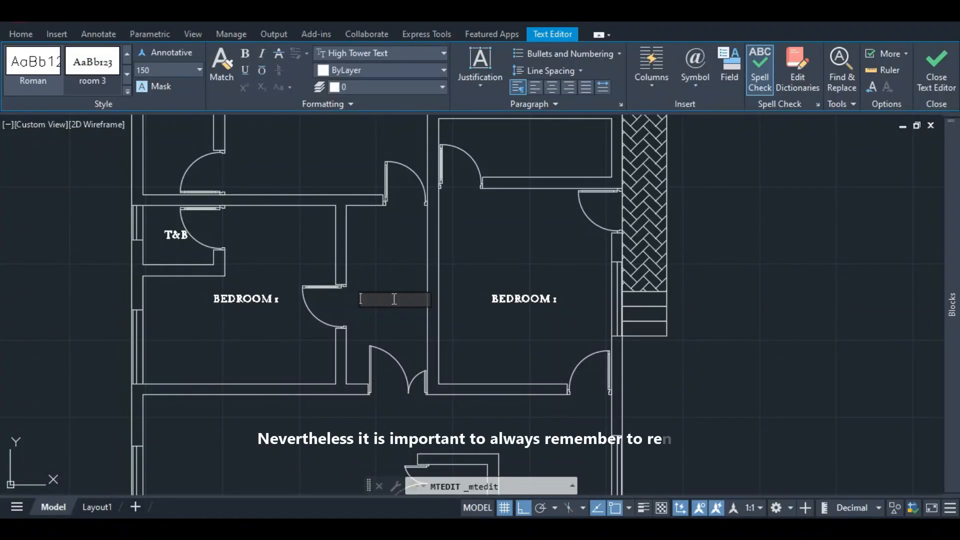
left_click(435, 300)
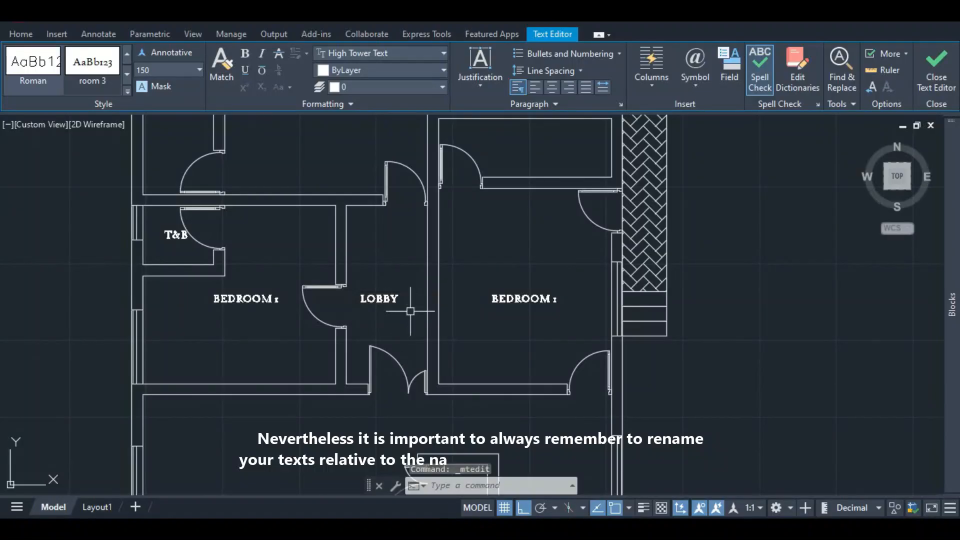
- Narrow the LOBBY text box to fit its text and move the label 300 units right
left_click(380, 299)
left_click(429, 294)
left_click(402, 295)
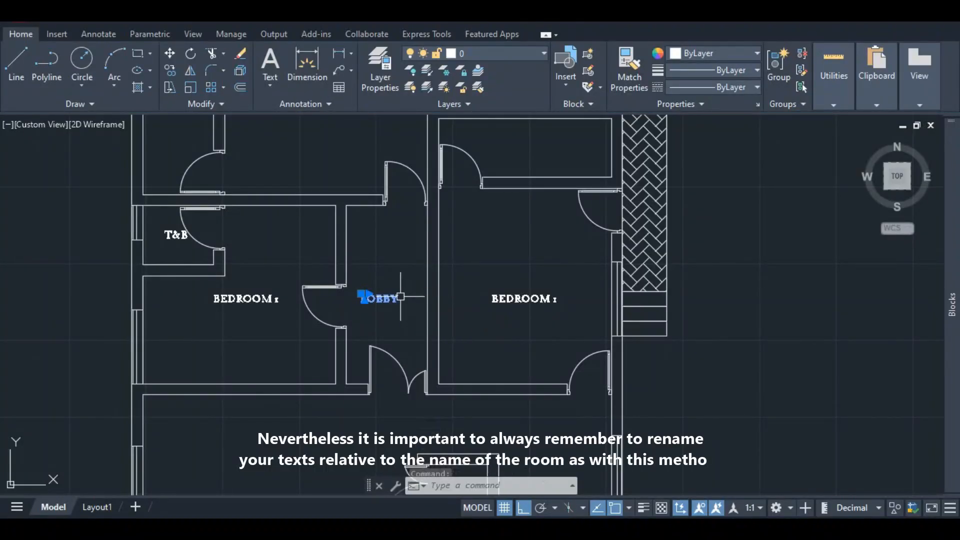
left_click(360, 294)
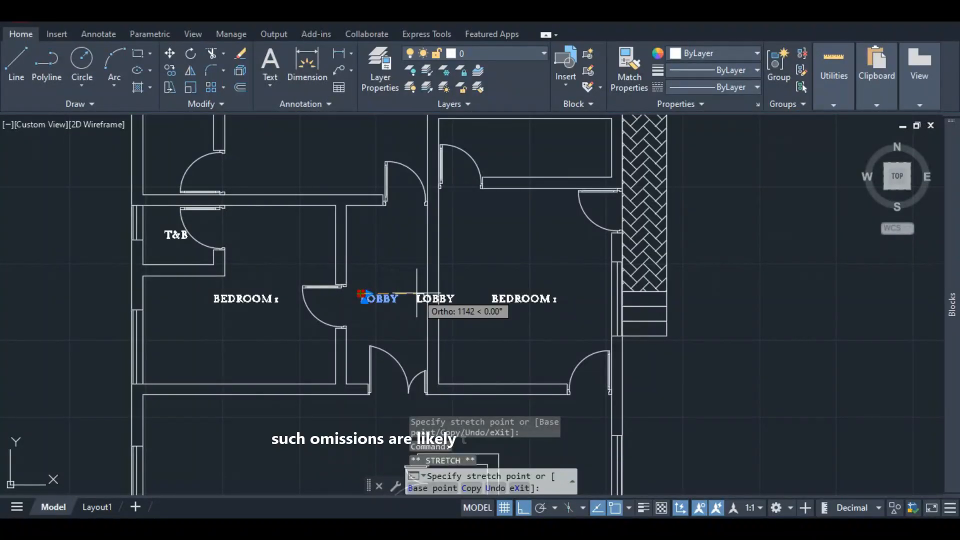
type("3")
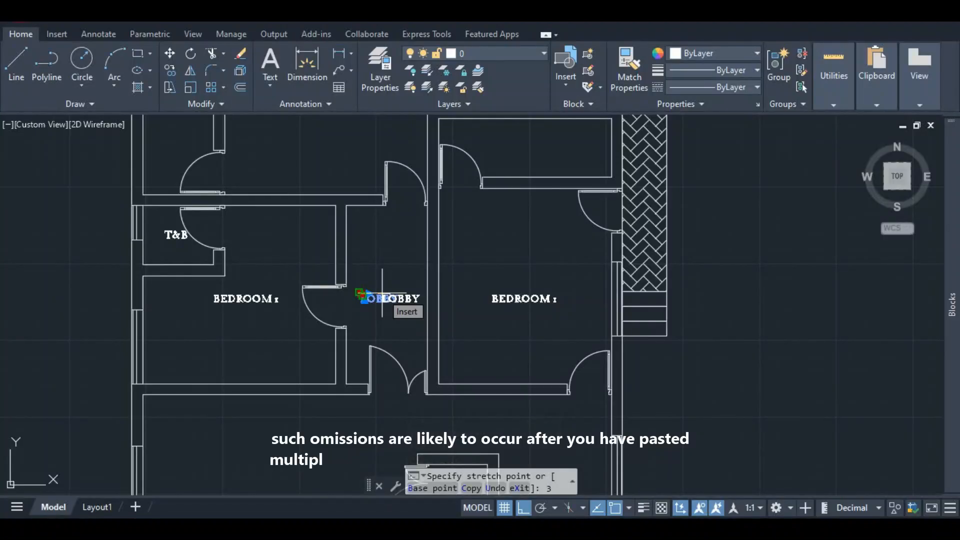
type("00")
key("Return")
key("Escape")
- Move the BEDROOM 1 copy in the room right of the lobby straight up by about 630 units
scroll(431, 311, "up", 2)
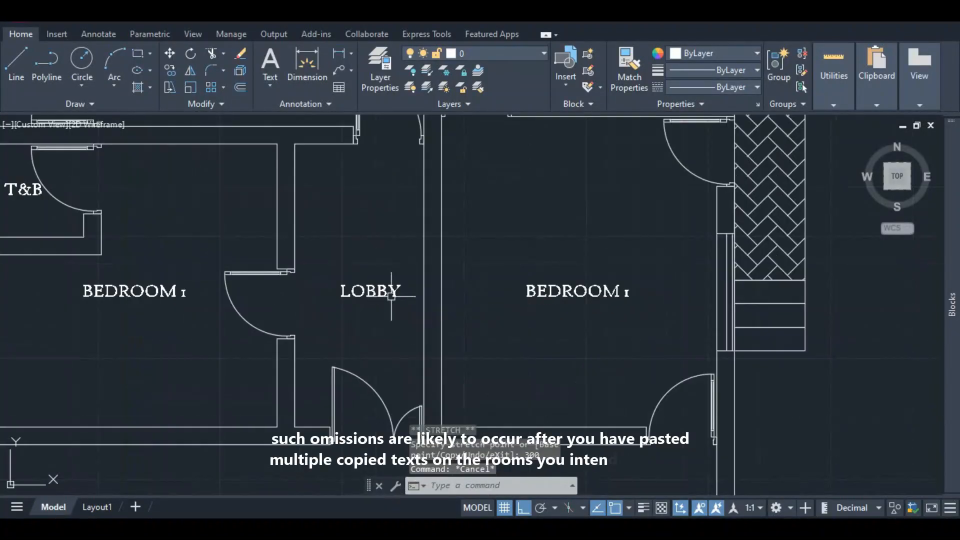
scroll(497, 322, "down", 4)
left_click(498, 325)
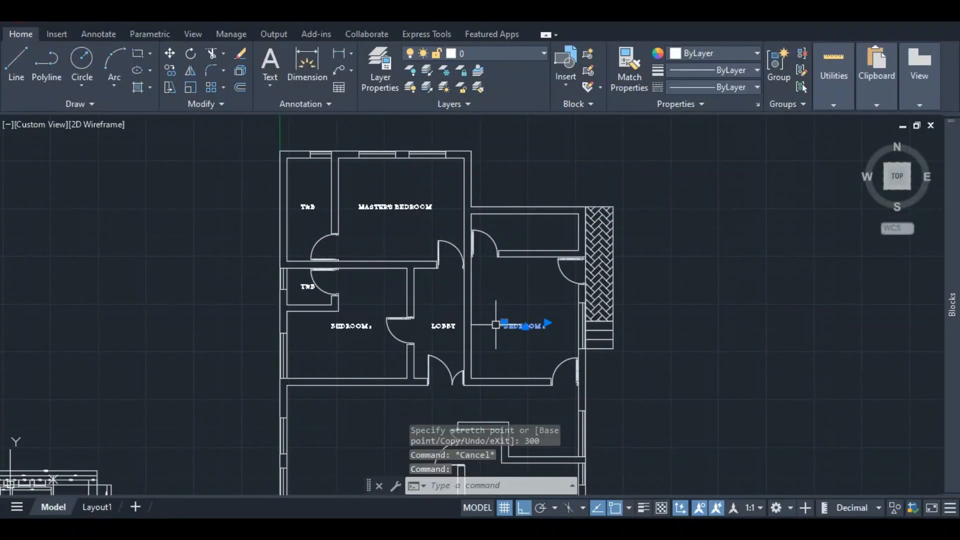
scroll(496, 325, "up", 4)
left_click(503, 327)
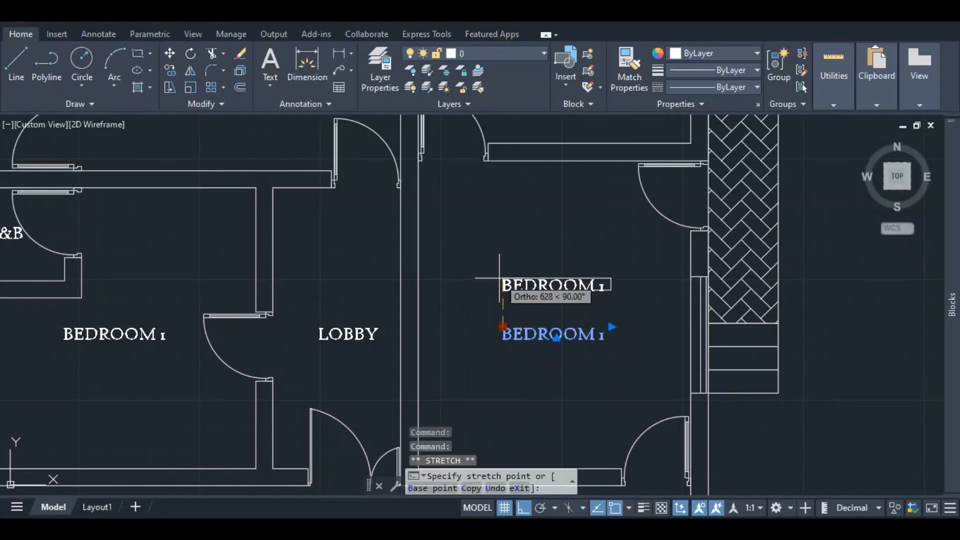
left_click(500, 279)
- Change the text of the label in the room right of the lobby to KITCHEN and narrow its text box to fit
double_click(531, 289)
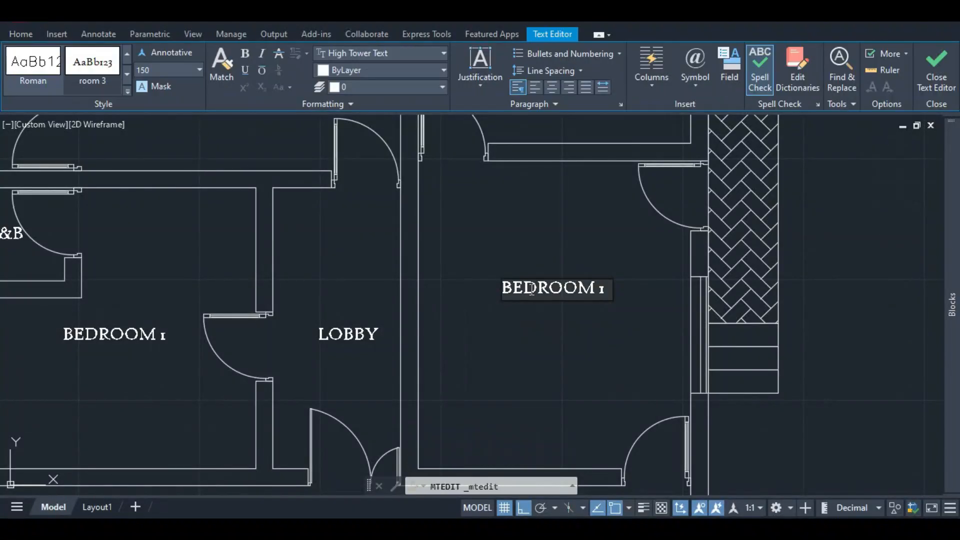
left_click(617, 277)
left_click(574, 283)
left_click(610, 280)
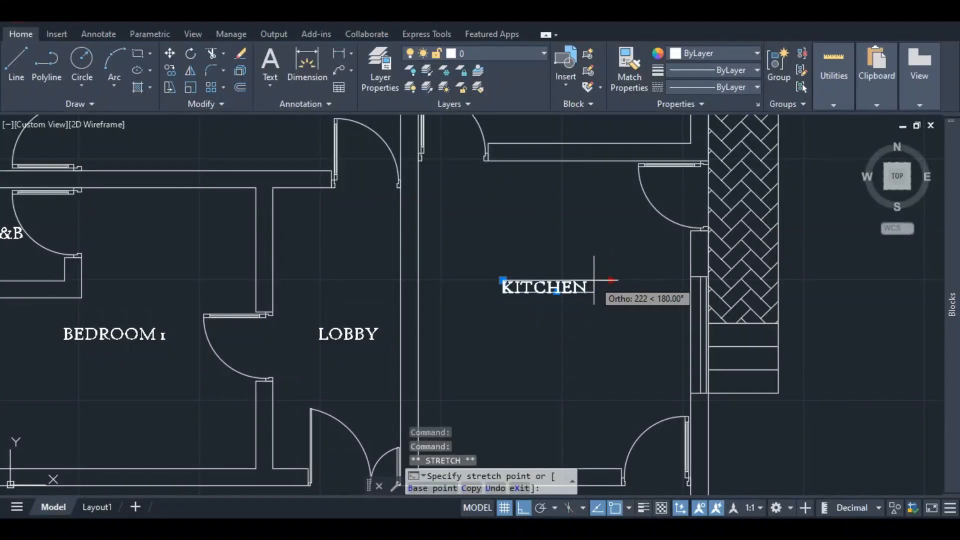
left_click(594, 281)
scroll(540, 310, "down", 2)
key("Escape")
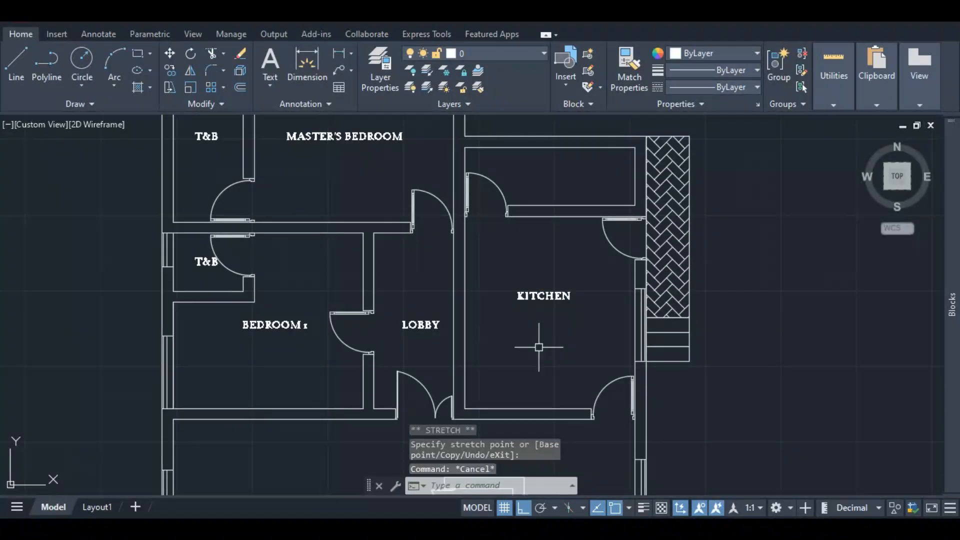
- Copy the KITCHEN label 2500 units straight up into the small room above
left_click(524, 299)
right_click(522, 293)
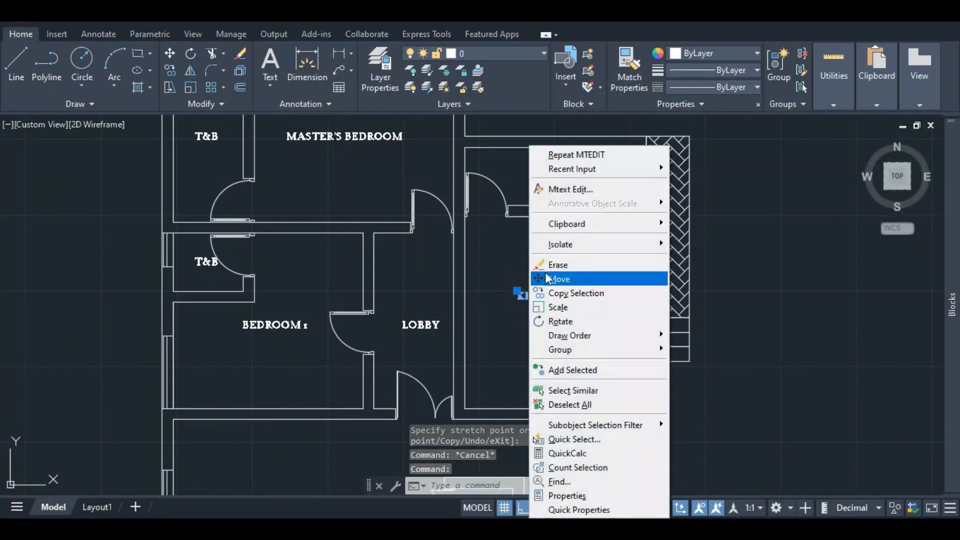
left_click(550, 290)
left_click(516, 291)
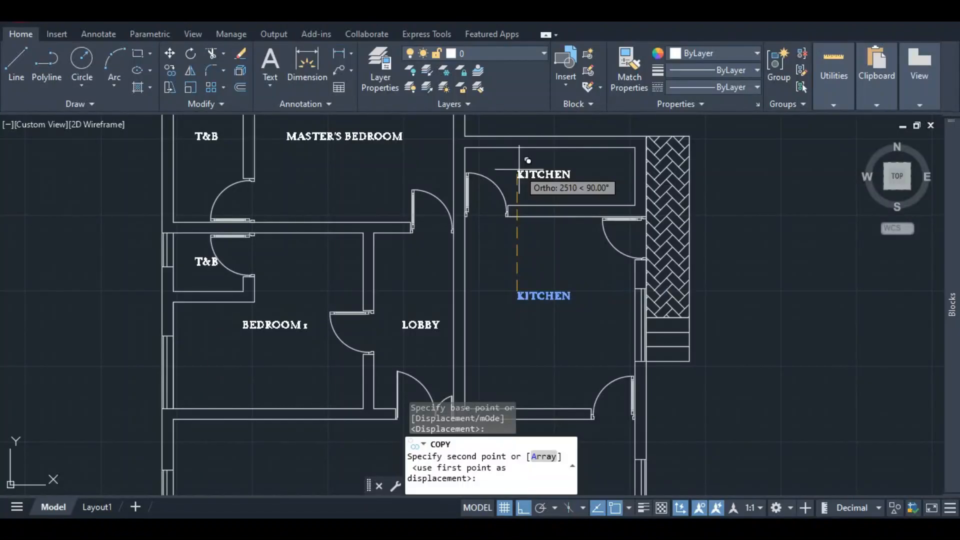
key("Return")
key("Escape")
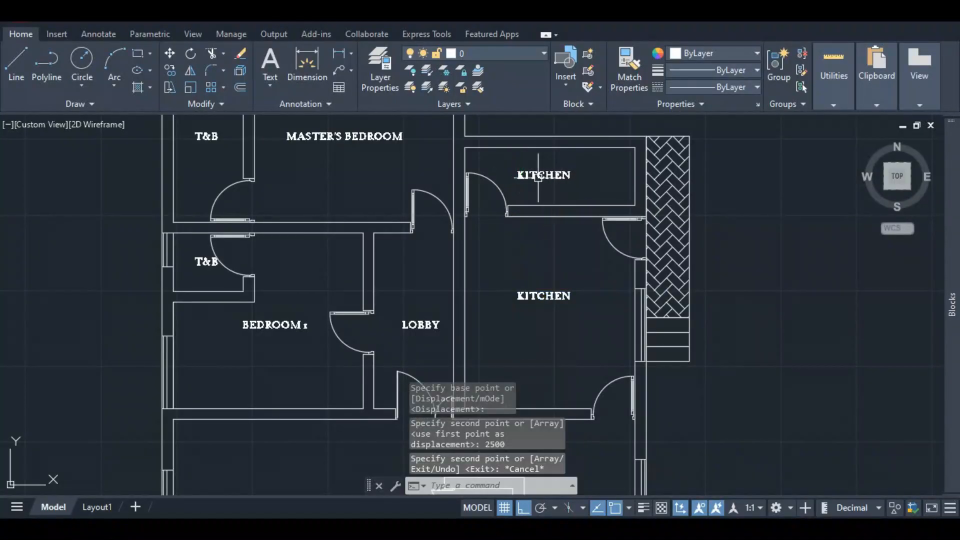
- Change the text of the copied label in the small room above the kitchen to STORE and narrow its text box
double_click(534, 173)
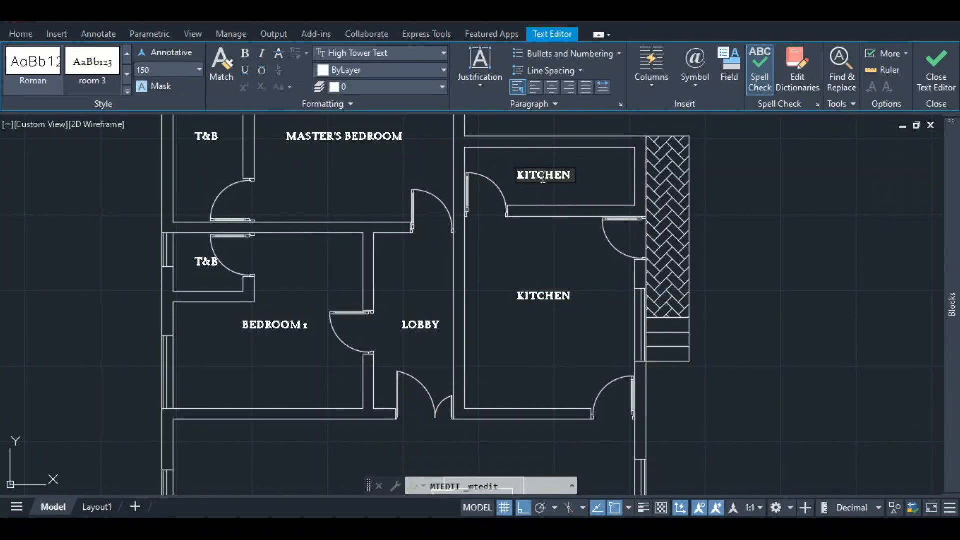
left_click(569, 192)
left_click(541, 175)
left_click(575, 172)
left_click(555, 171)
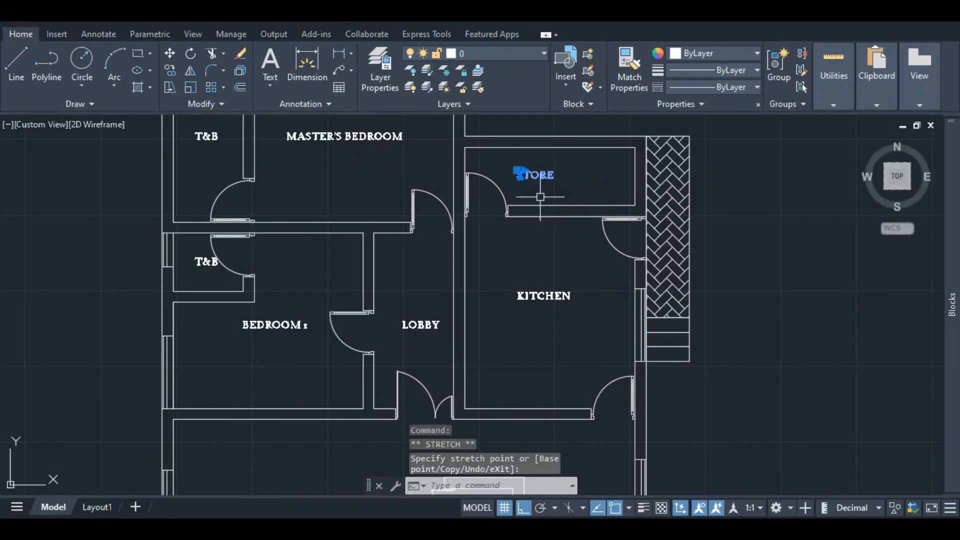
key("Escape")
- Move the STORE and KITCHEN labels together 150 units to the right
scroll(535, 195, "down", 5)
scroll(530, 193, "up", 4)
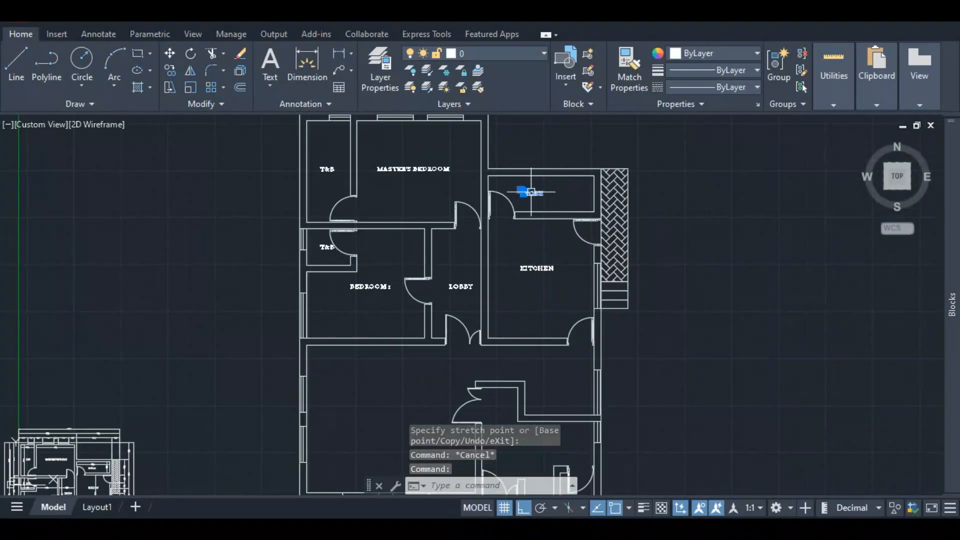
right_click(525, 198)
left_click(552, 298)
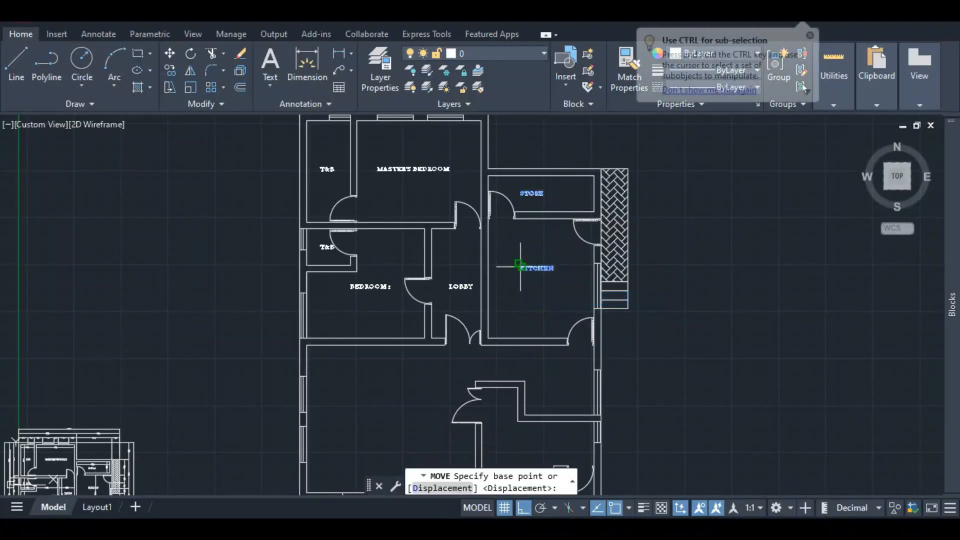
left_click(521, 266)
type("150")
key("Return")
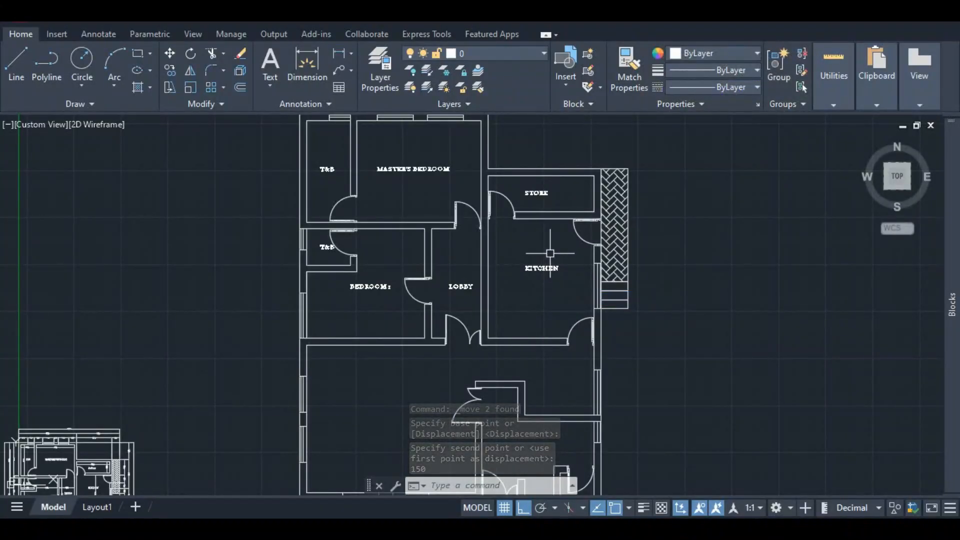
- Move the KITCHEN label 150 units straight down
left_click(538, 268)
left_click(530, 270)
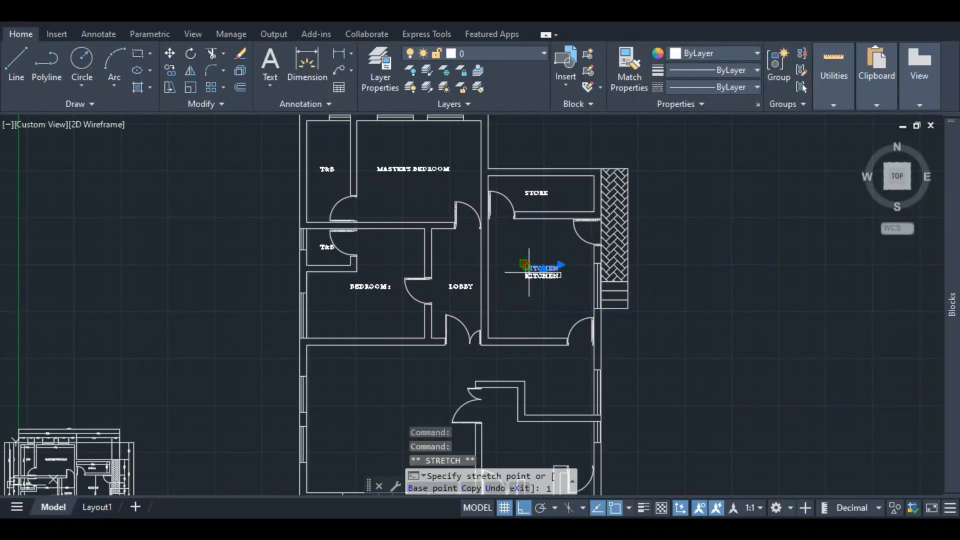
key("Escape")
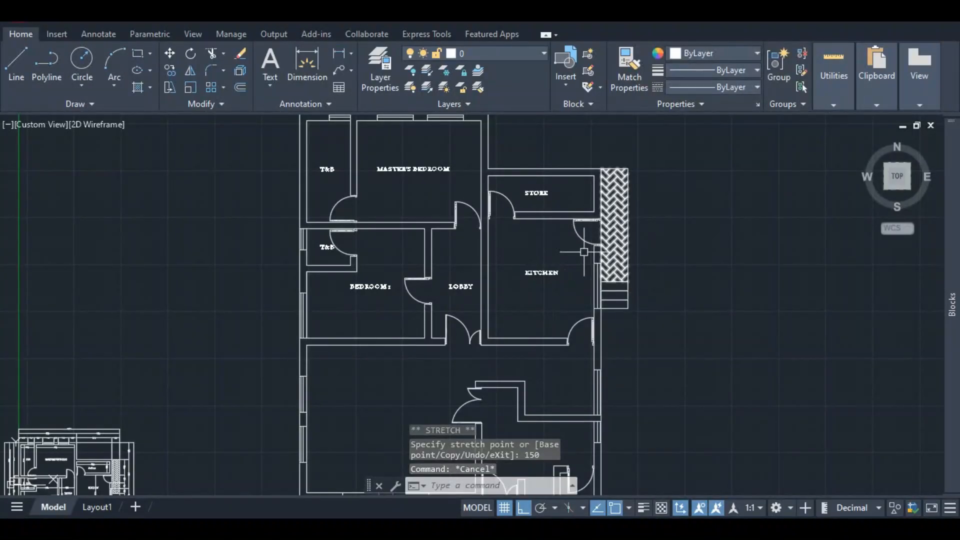
- Copy the BEDROOM 1 label 4300 units straight down into the large room below
scroll(441, 316, "down", 5)
scroll(424, 274, "up", 2)
right_click(424, 274)
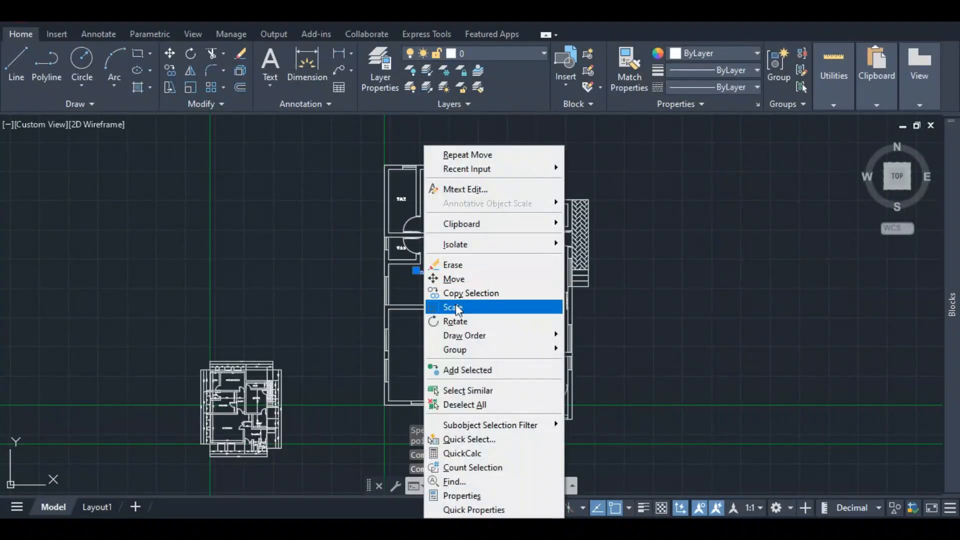
left_click(465, 292)
left_click(417, 271)
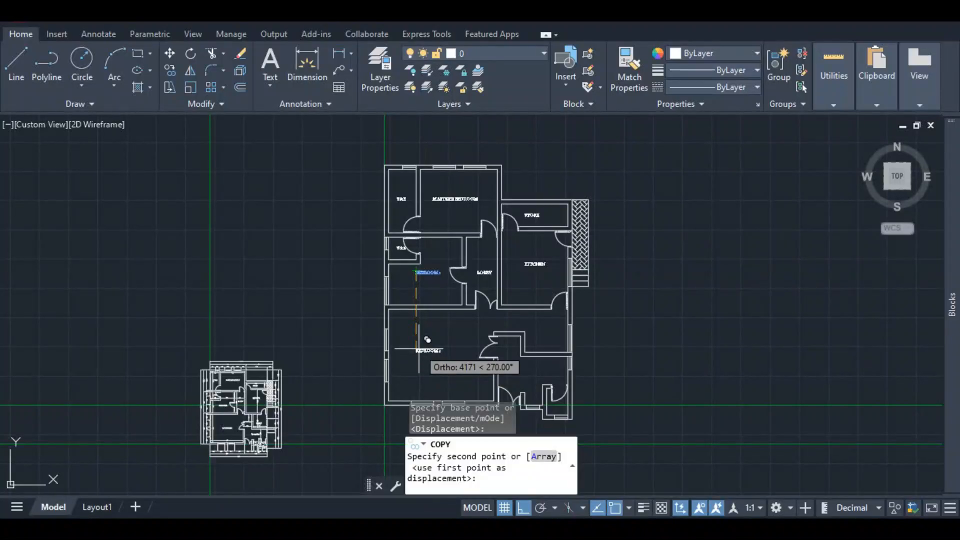
type("4300")
key("Return")
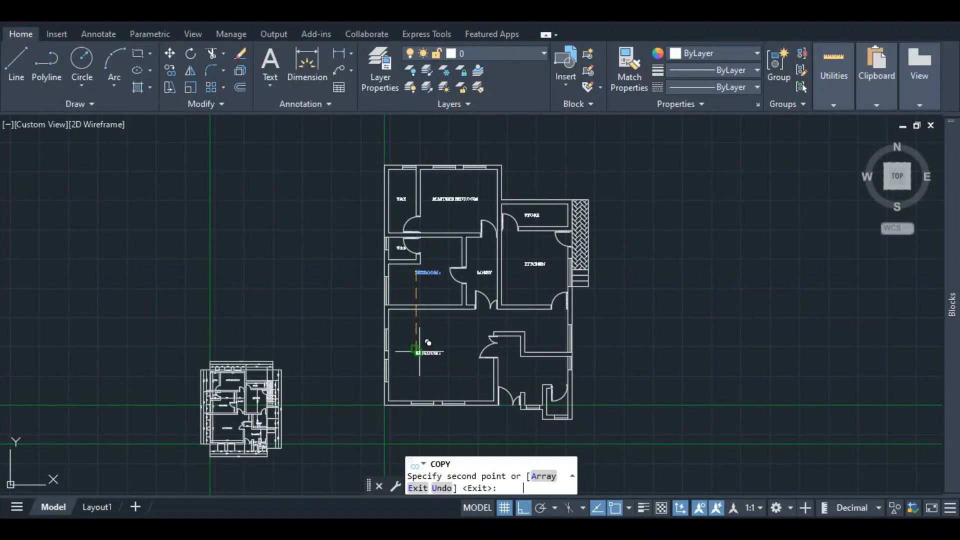
- Change the text of the copied BEDROOM 1 label in the large lower room to LIVINGROOM
key("Escape")
scroll(444, 325, "up", 4)
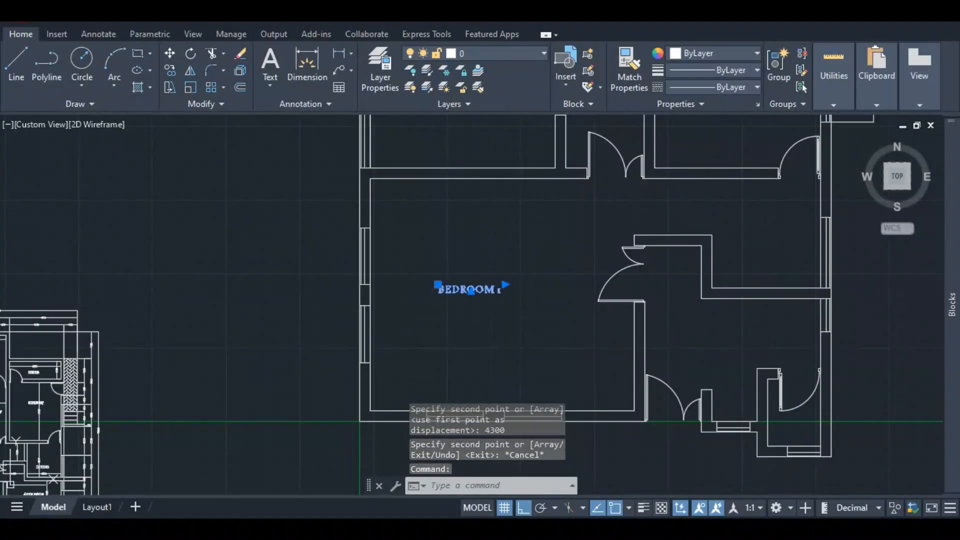
double_click(457, 291)
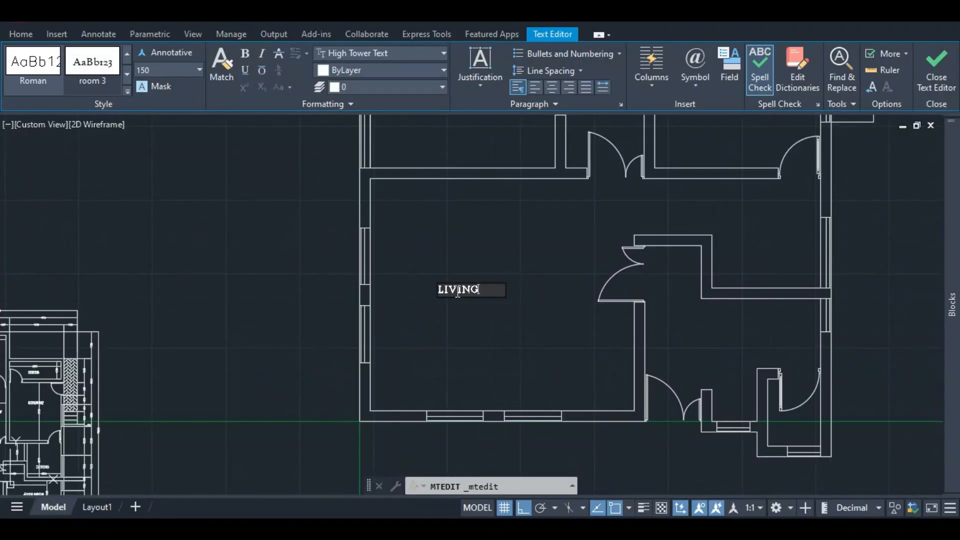
type("LIVINGROOM")
left_click(473, 302)
left_click(482, 292)
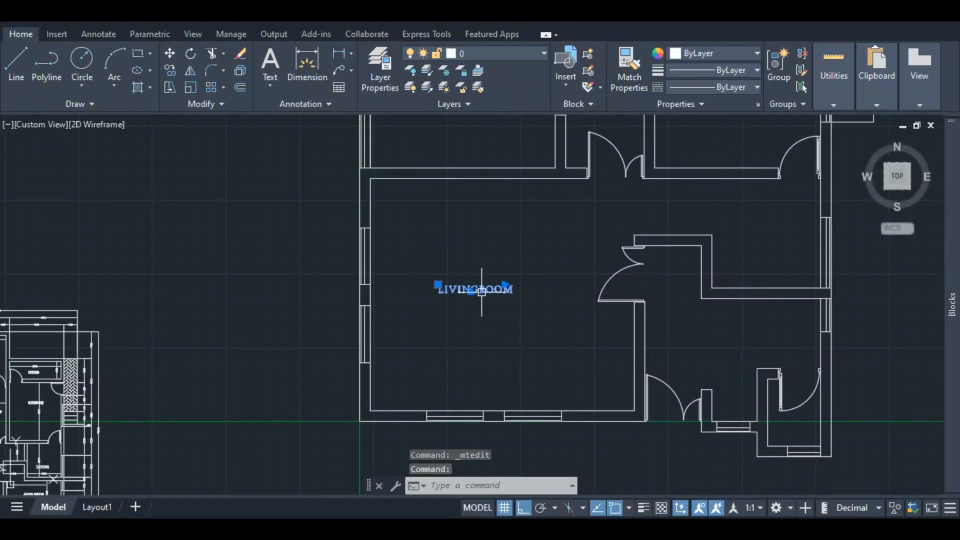
scroll(484, 290, "up", 3)
scroll(512, 276, "down", 2)
scroll(415, 285, "up", 3)
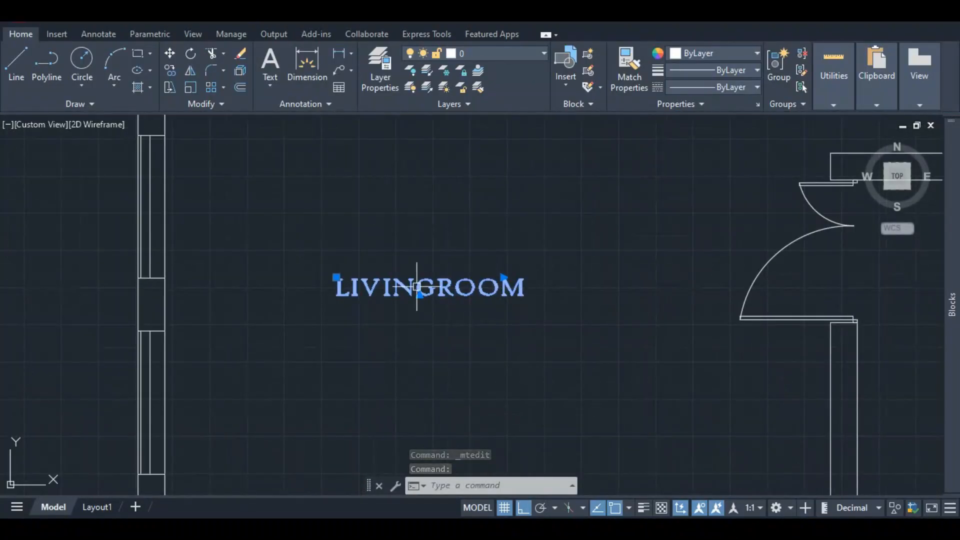
scroll(479, 301, "down", 5)
scroll(525, 253, "up", 4)
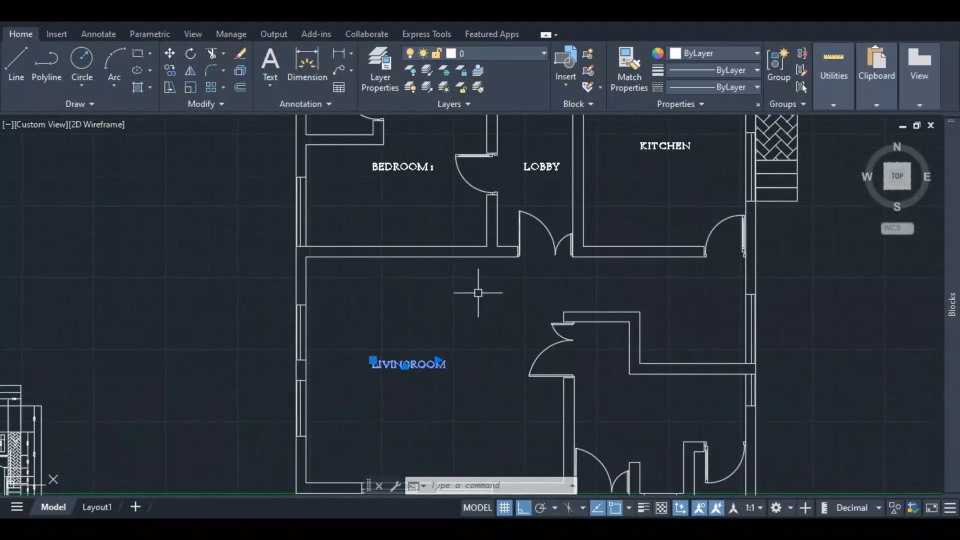
key("Escape")
- Copy the KITCHEN label 3500 units straight down into the area below the kitchen
scroll(408, 355, "down", 2)
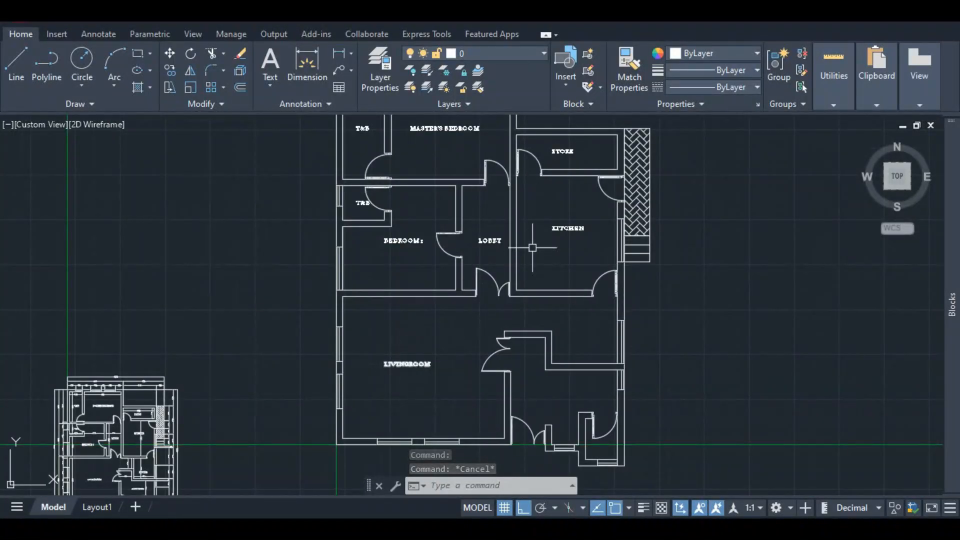
left_click(564, 228)
right_click(553, 229)
left_click(580, 291)
left_click(552, 229)
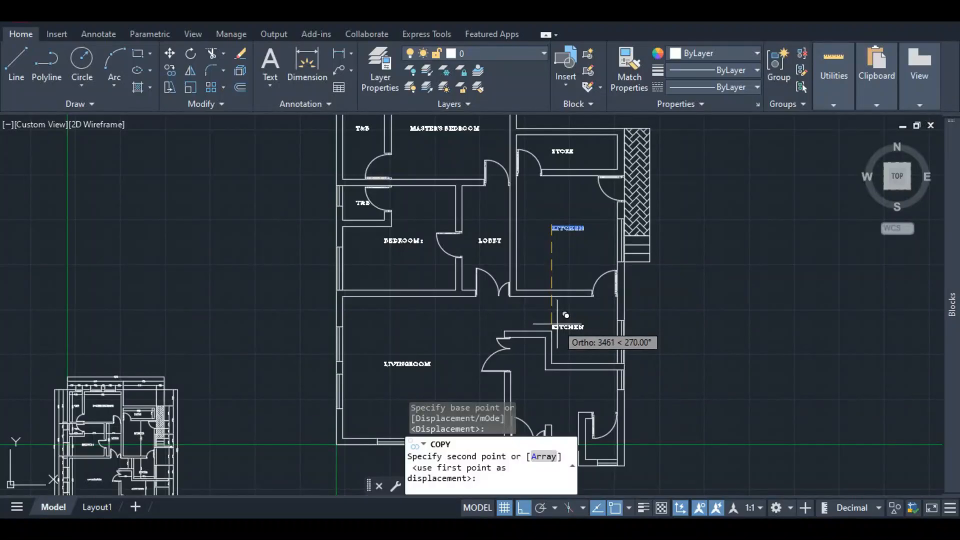
key("Return")
key("Escape")
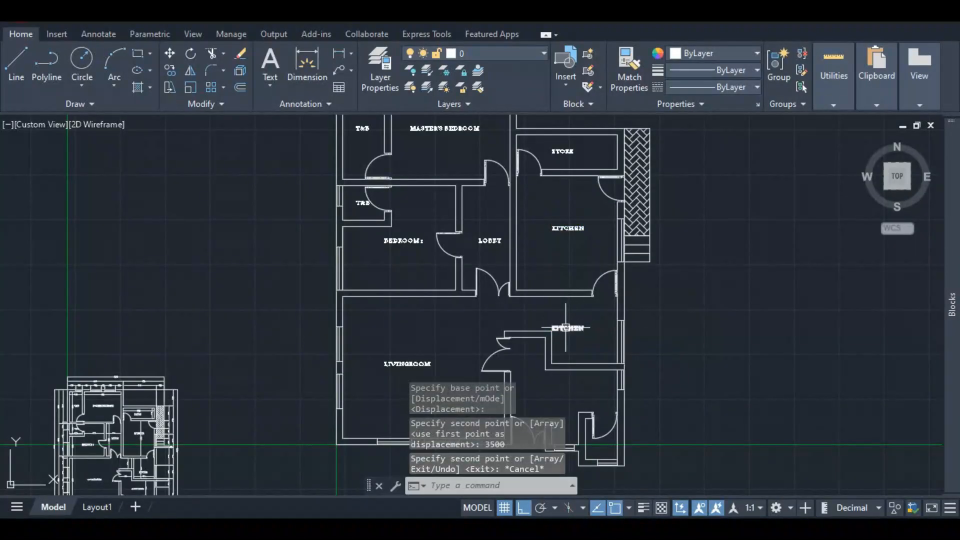
- Move the copied KITCHEN label below the kitchen 450 units to the right and 150 units down
left_click(568, 326)
left_click(552, 325)
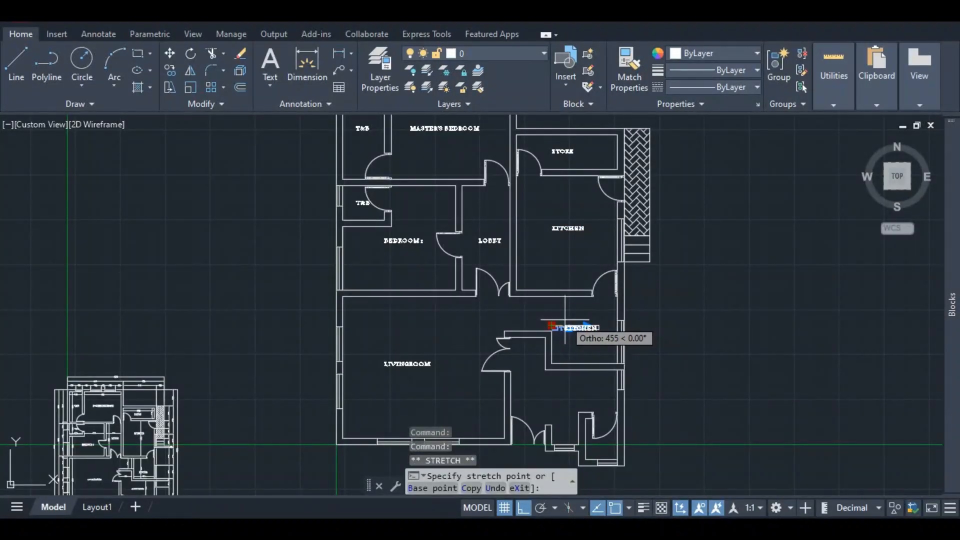
type("450")
key("Return")
scroll(569, 319, "up", 3)
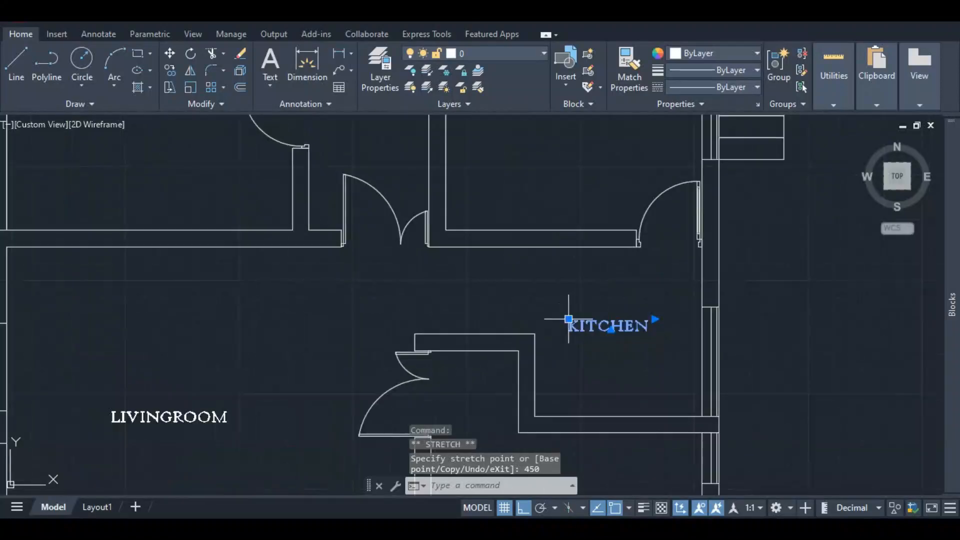
left_click(568, 319)
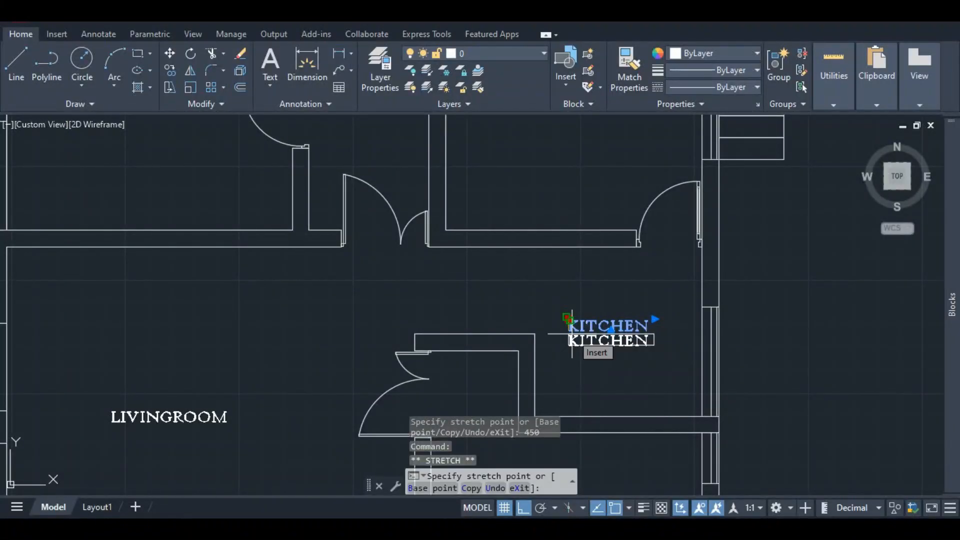
type("150")
key("Return")
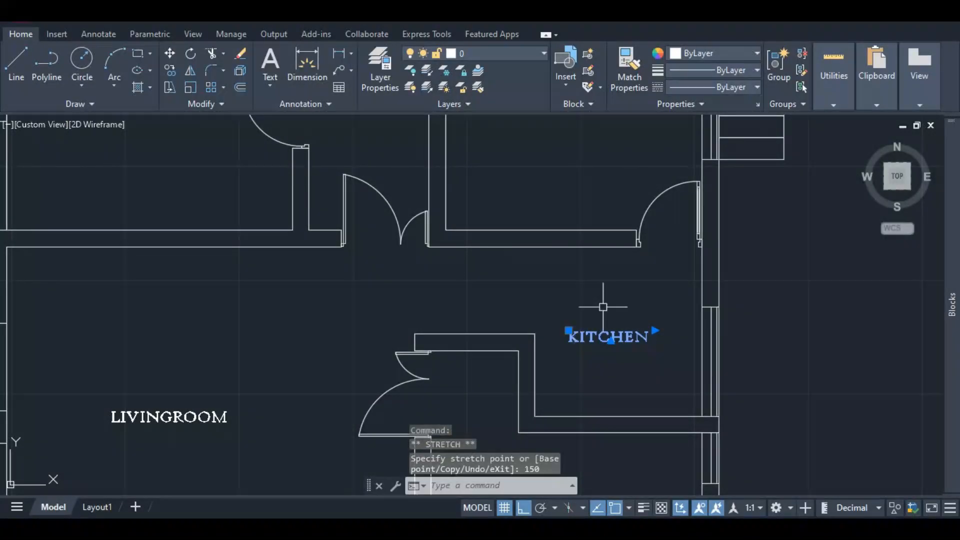
- Change the text of the copied label below the kitchen to DINING and narrow its text box by about 175 units
double_click(584, 337)
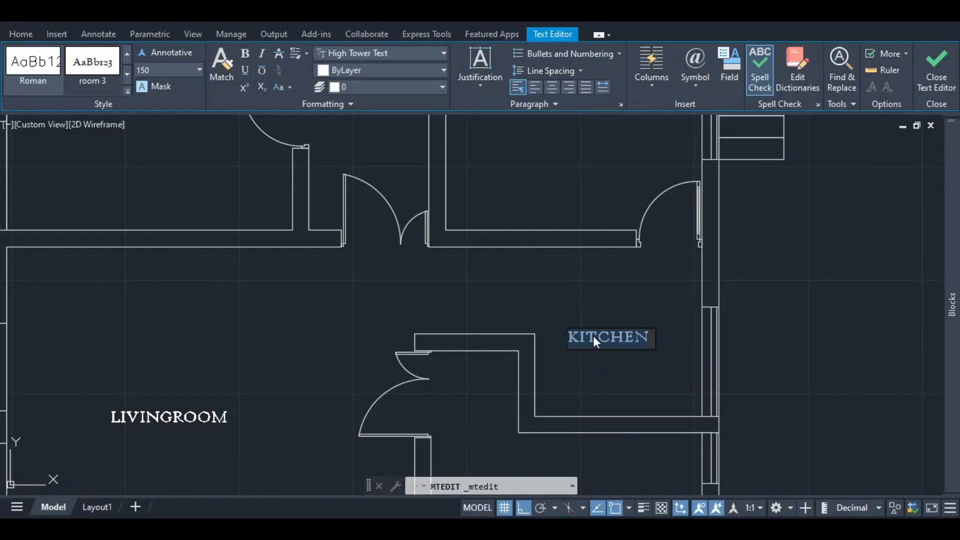
type("DINING")
left_click(610, 362)
left_click(628, 336)
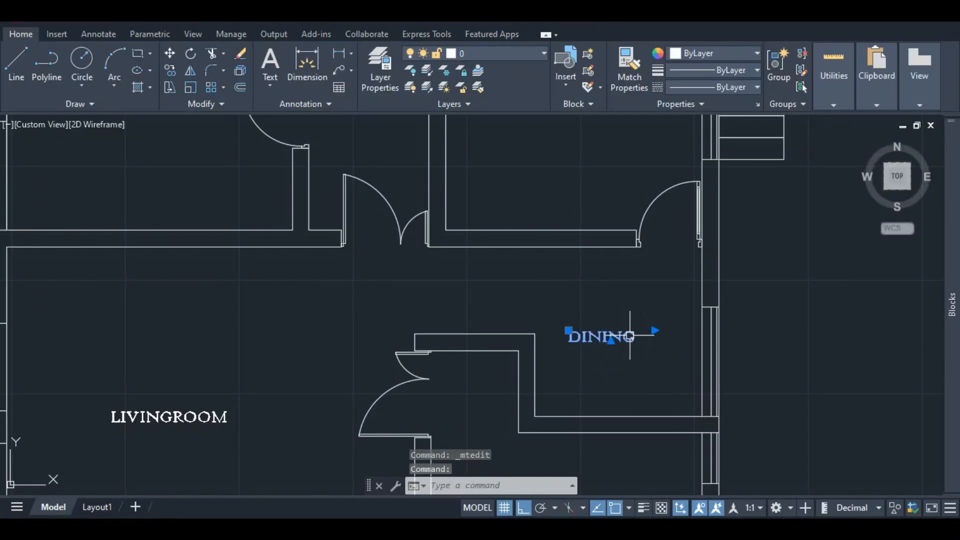
left_click(658, 329)
left_click(655, 330)
left_click(654, 330)
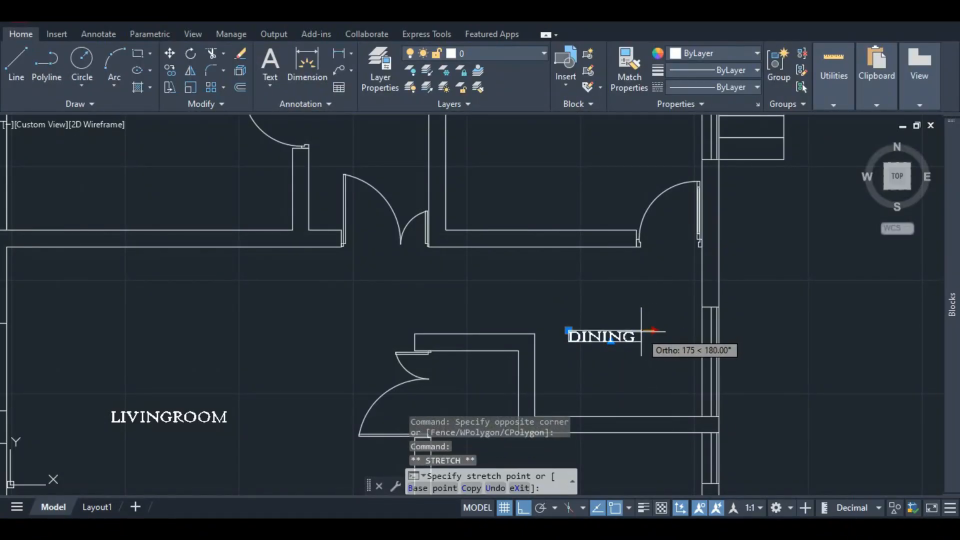
left_click(641, 330)
- Move the DINING label 300 units to the right and 150 units back to the left
left_click(567, 330)
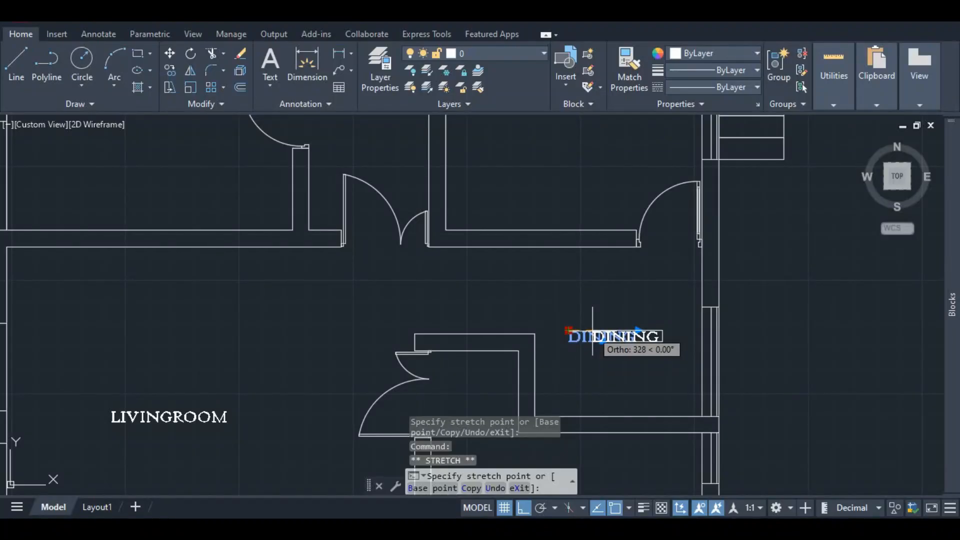
type("300")
key("Return")
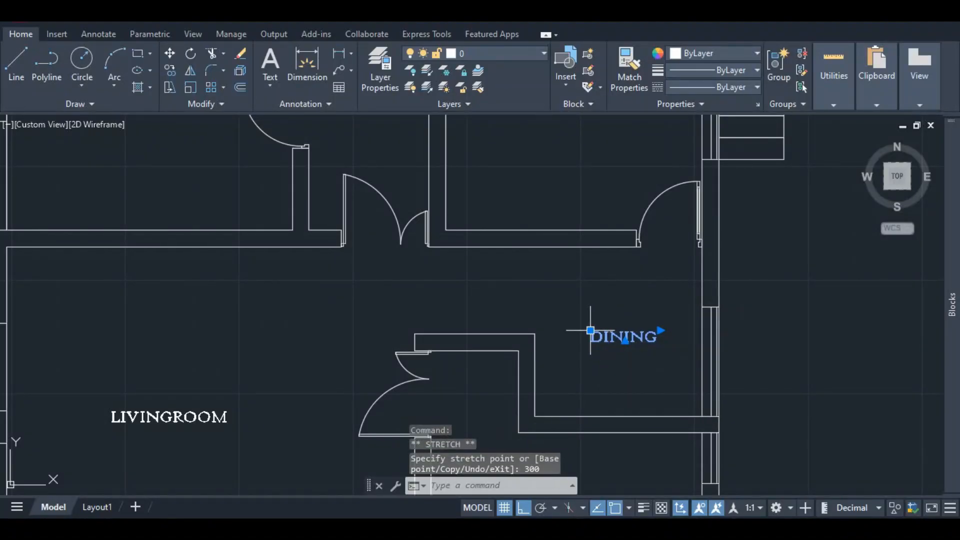
left_click(591, 330)
type("150")
key("Return")
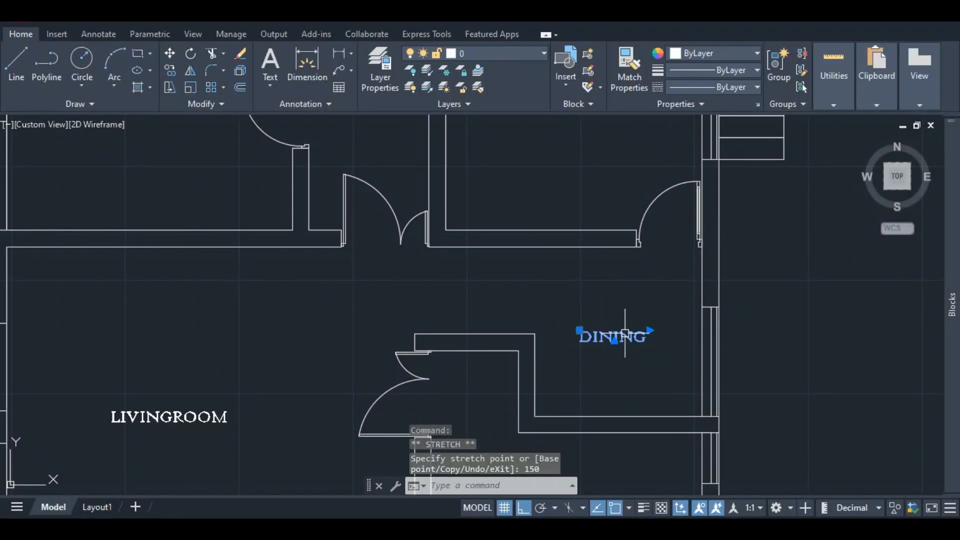
scroll(625, 334, "down", 3)
key("Escape")
- Copy the DINING label straight down into the entrance room below the dining area
scroll(611, 321, "up", 3)
scroll(645, 330, "down", 4)
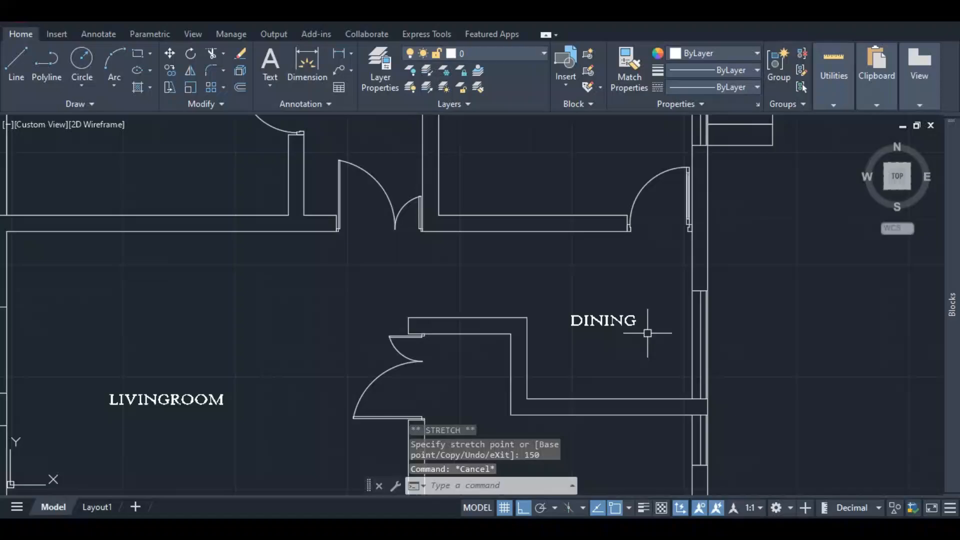
left_click(620, 314)
right_click(620, 314)
left_click(650, 294)
scroll(619, 309, "up", 2)
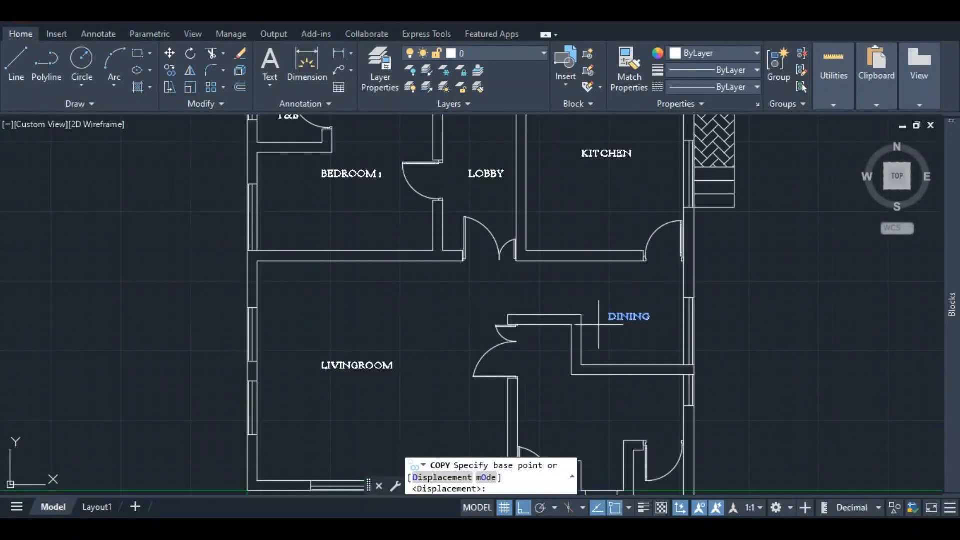
left_click(609, 321)
left_click(620, 415)
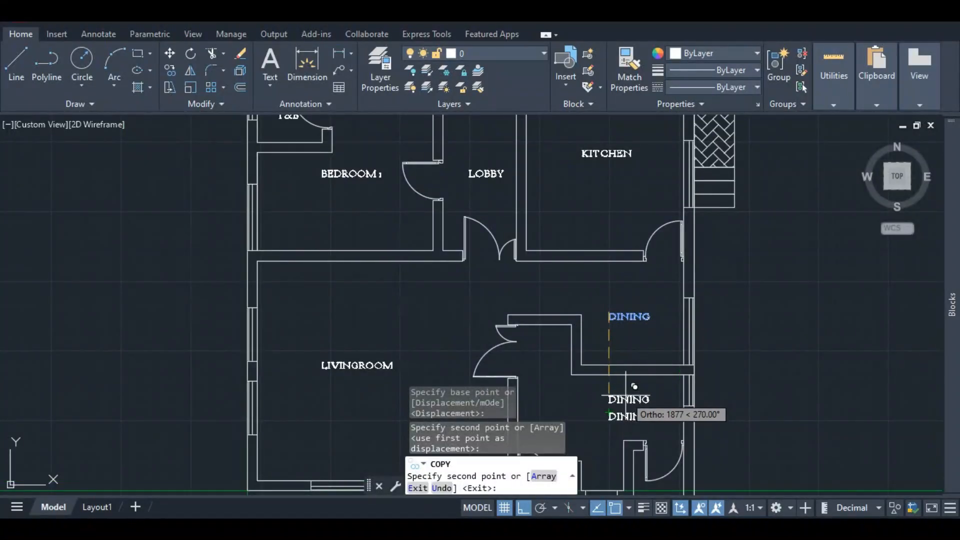
key("Escape")
- Change the text of the copied label in the entrance room to ANTEROOM and move it 750 units to the left
double_click(623, 417)
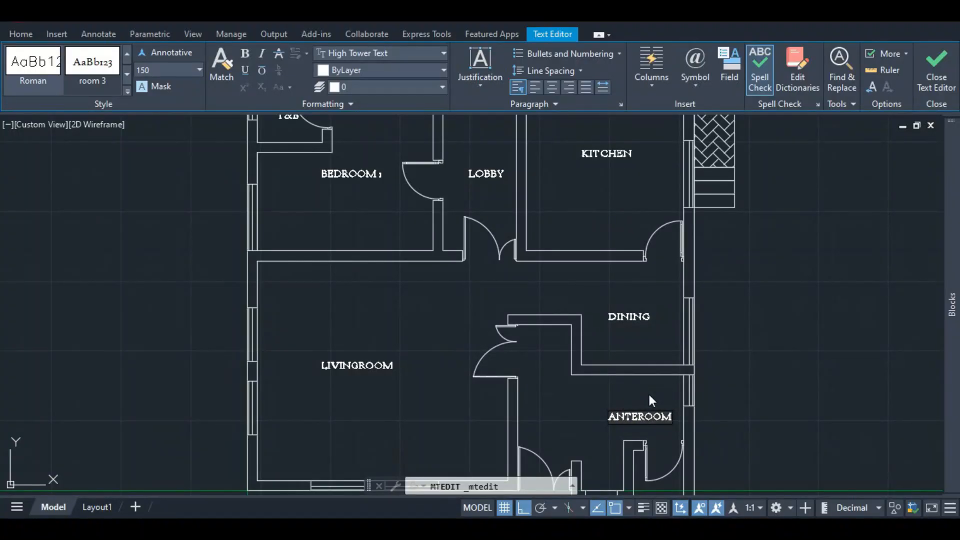
left_click(571, 425)
left_click(628, 414)
left_click(608, 412)
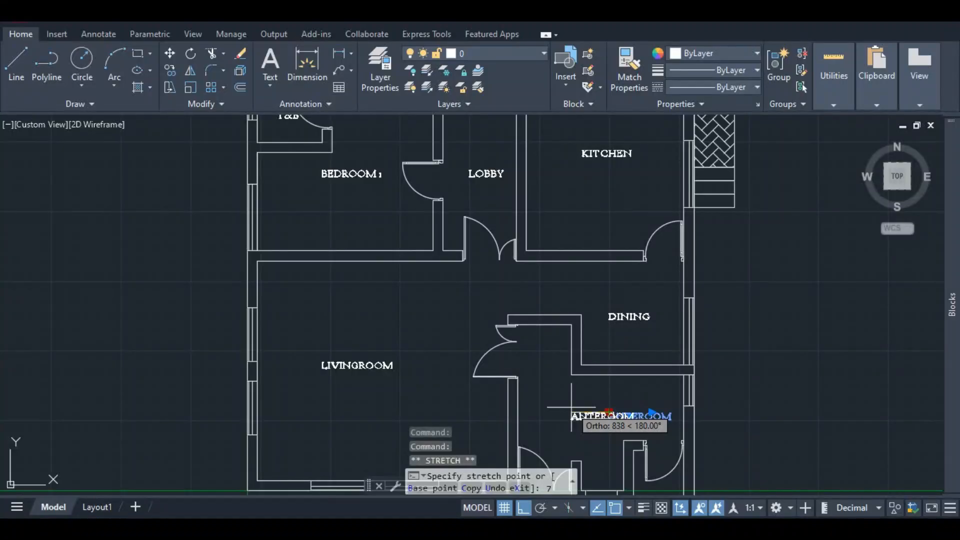
type("750")
key("Return")
scroll(601, 408, "down", 2)
scroll(601, 408, "up", 4)
key("Escape")
scroll(600, 407, "down", 3)
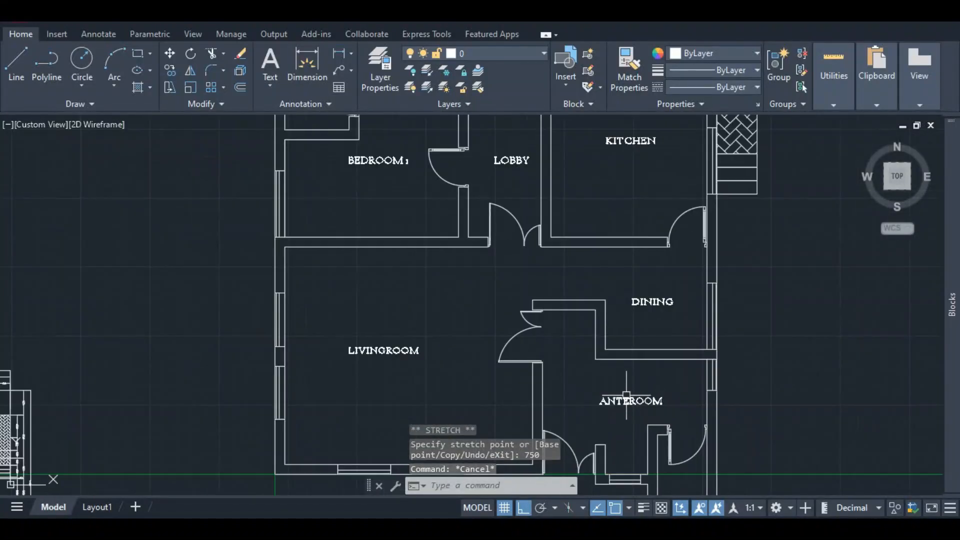
- Copy the DINING label 3400 units straight down, beside the small room at the lower corner of the plan
scroll(670, 410, "up", 2)
scroll(602, 384, "down", 4)
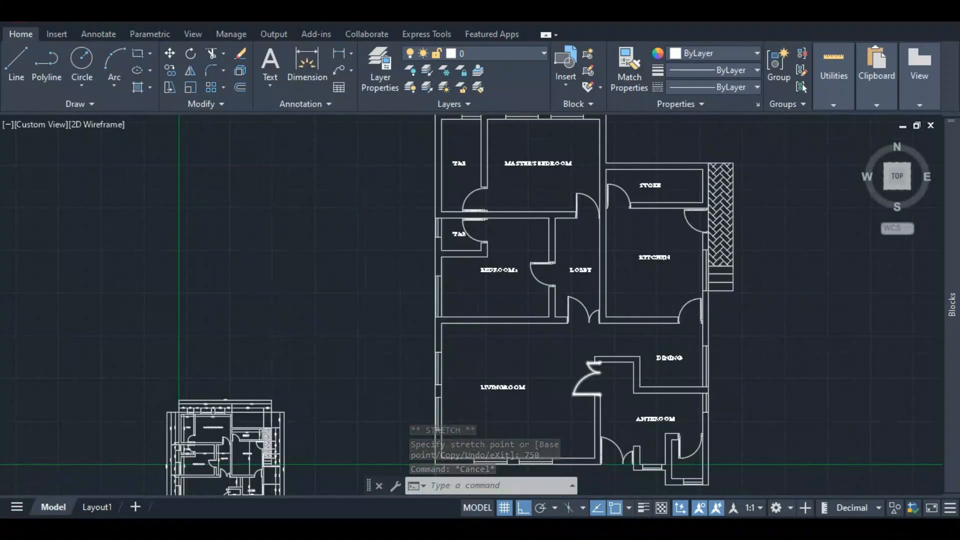
scroll(602, 383, "down", 2)
scroll(653, 439, "up", 2)
scroll(623, 343, "up", 3)
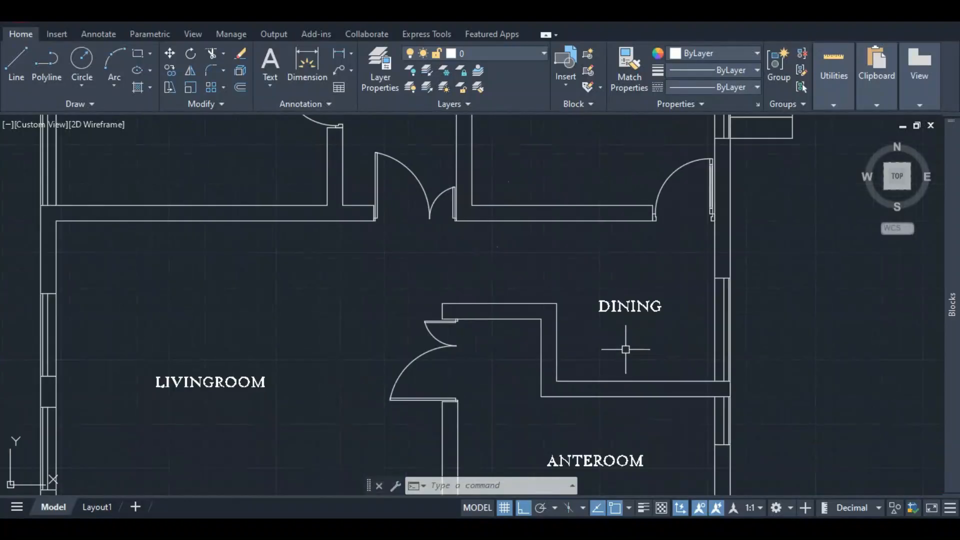
scroll(624, 321, "down", 2)
left_click(610, 302)
scroll(605, 300, "up", 2)
right_click(605, 300)
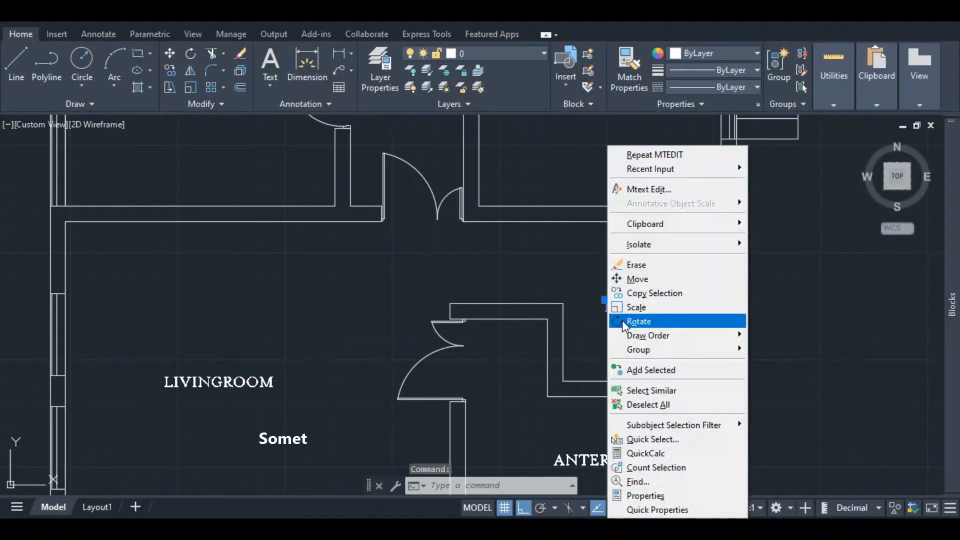
left_click(611, 295)
left_click(606, 302)
scroll(605, 302, "down", 3)
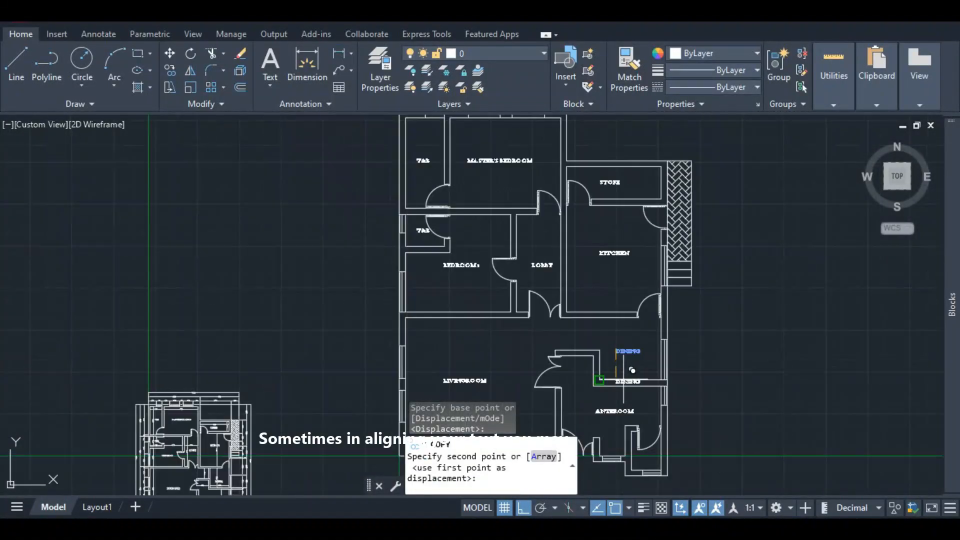
scroll(638, 445, "up", 3)
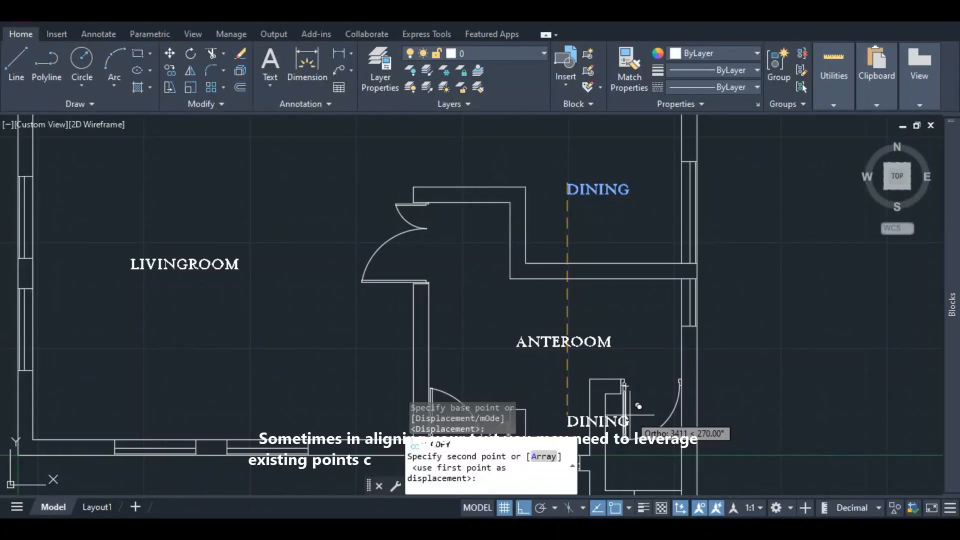
key("Return")
key("Escape")
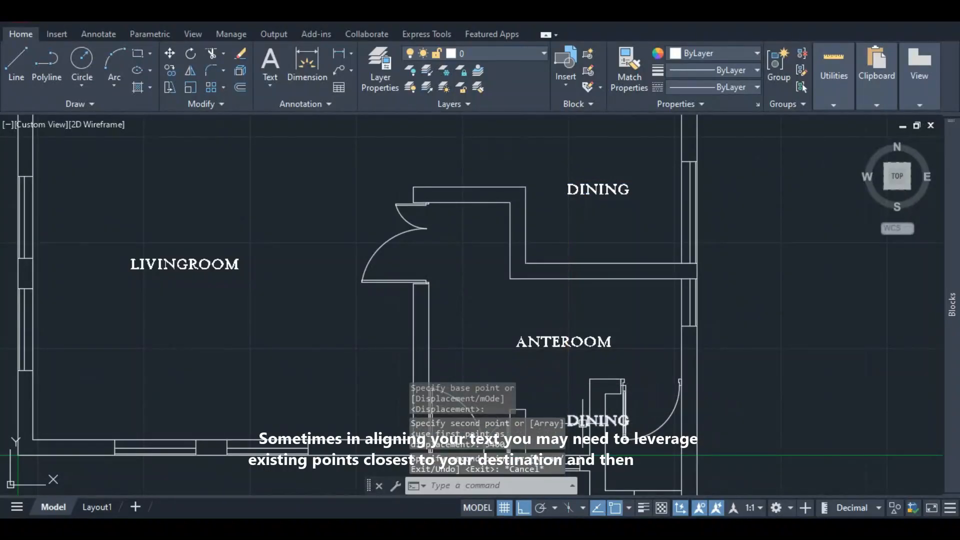
- Move the copied DINING label below ANTEROOM 1000 units to the right
left_click(579, 417)
left_click(567, 415)
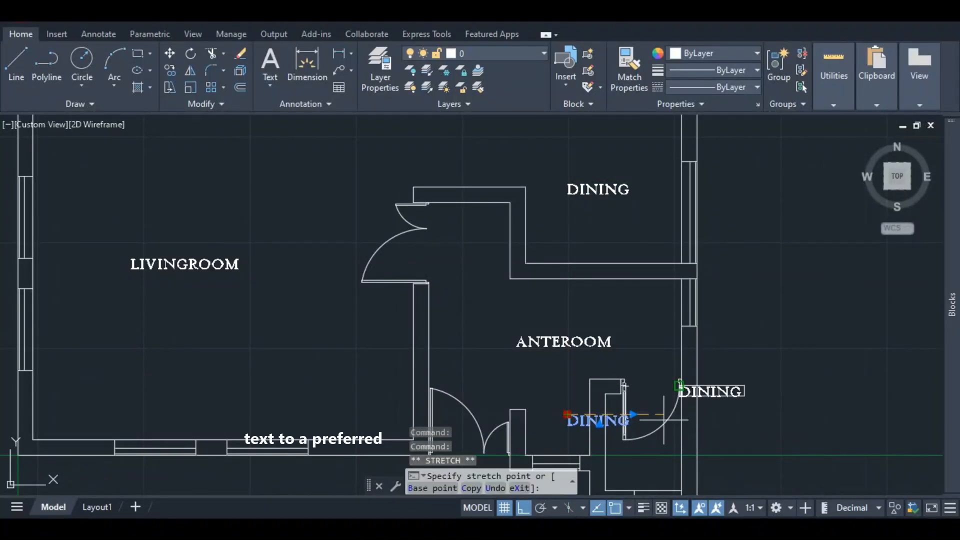
type("1000")
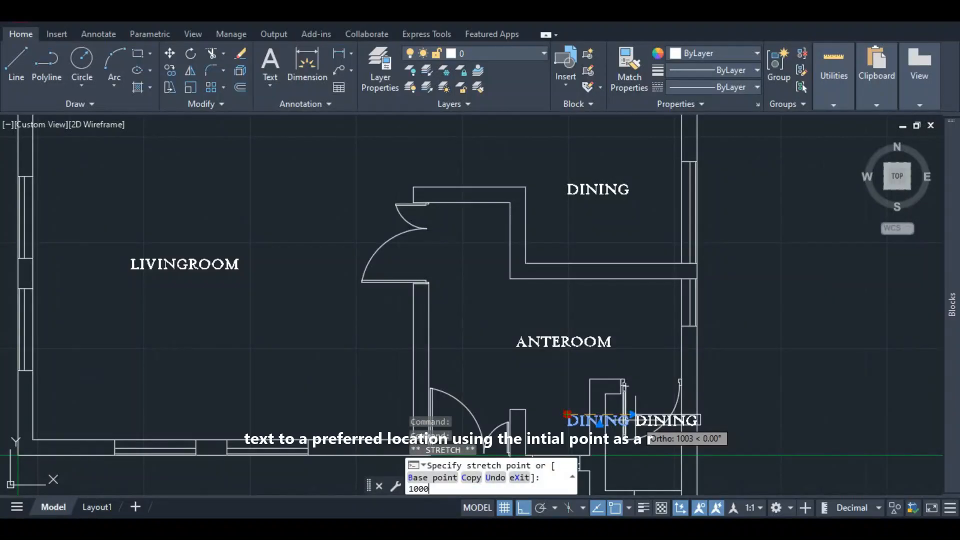
key("Return")
scroll(659, 414, "up", 2)
- Change the text of the copied DINING label below ANTEROOM to V.TOILET
double_click(659, 415)
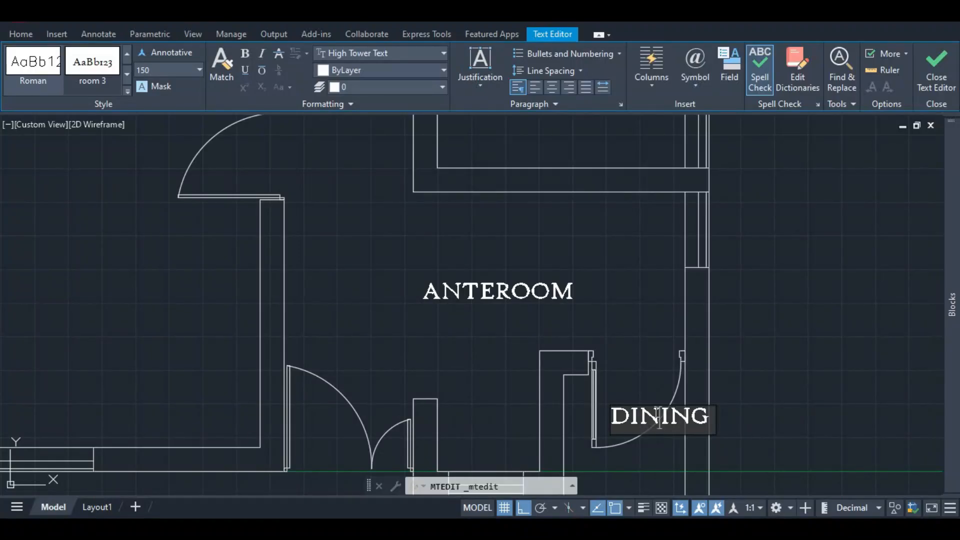
key("ctrl+a")
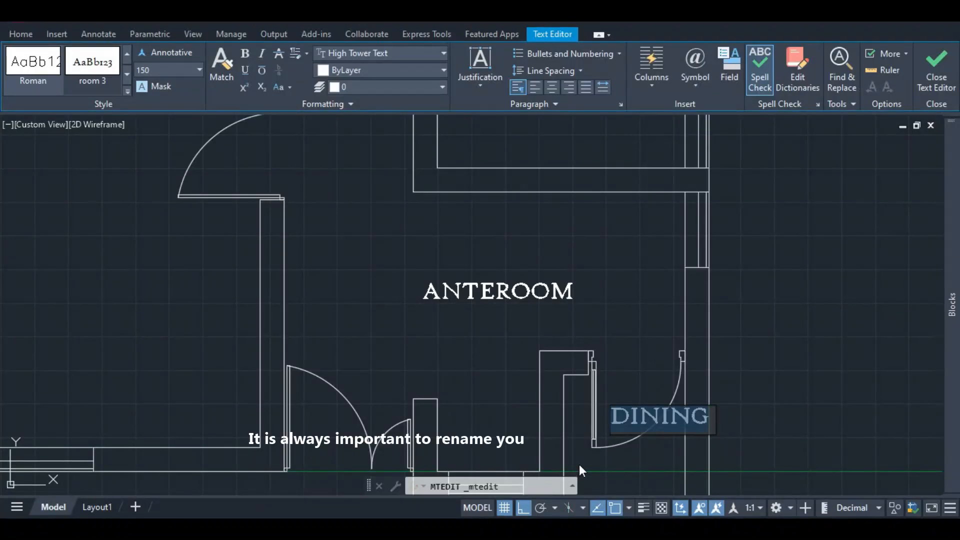
type("TOILET")
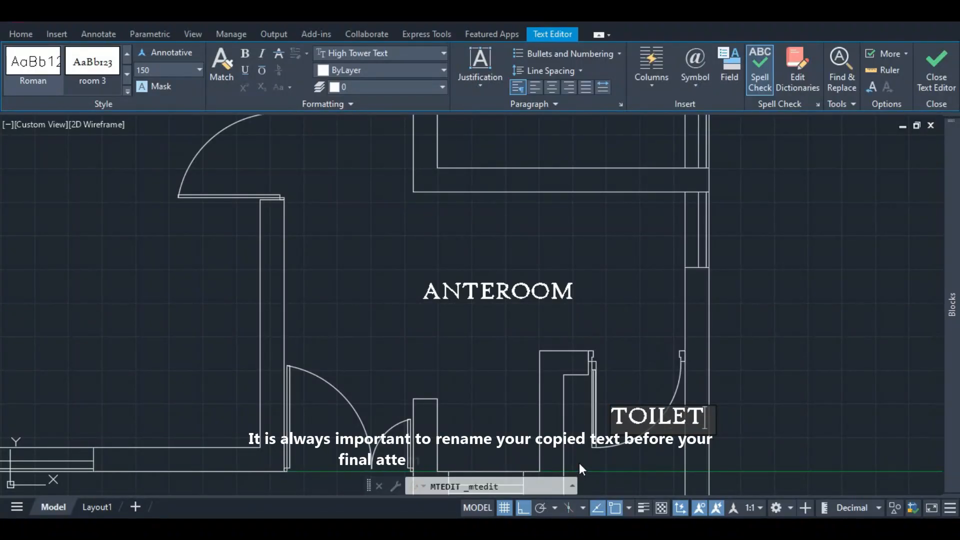
left_click(613, 416)
type("V.")
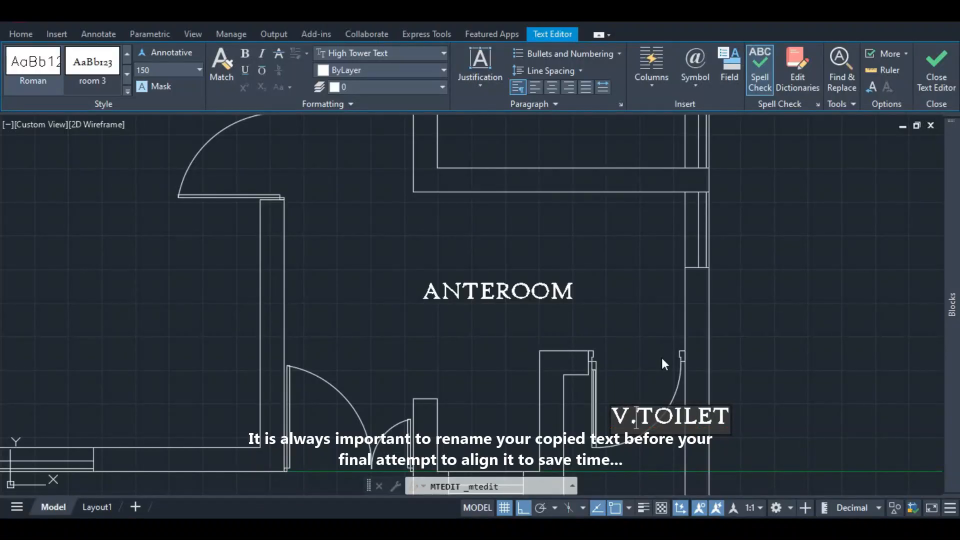
left_click(662, 359)
- Move the V.TOILET label 400 units to the left and 500 units down into the small room
left_click(656, 417)
left_click(611, 407)
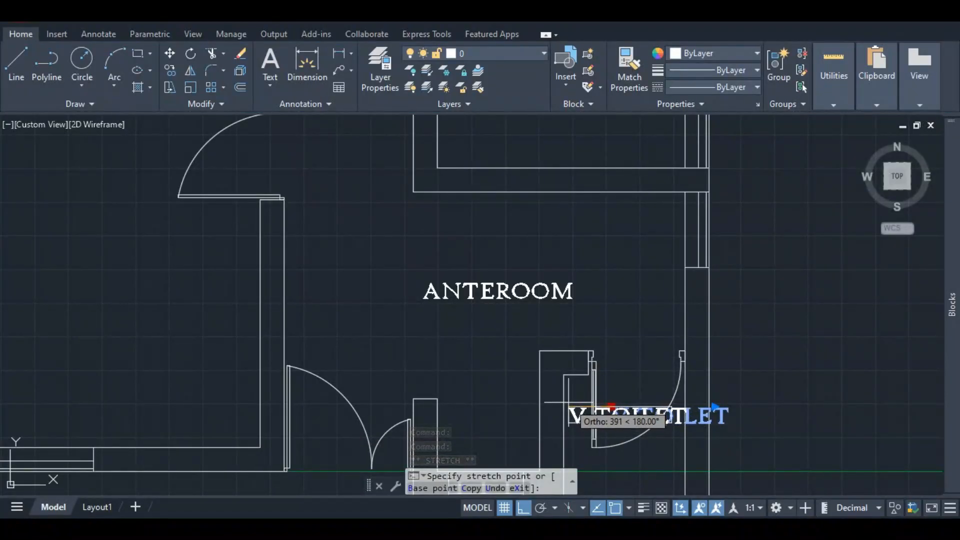
type("400")
key("Return")
scroll(587, 396, "down", 4)
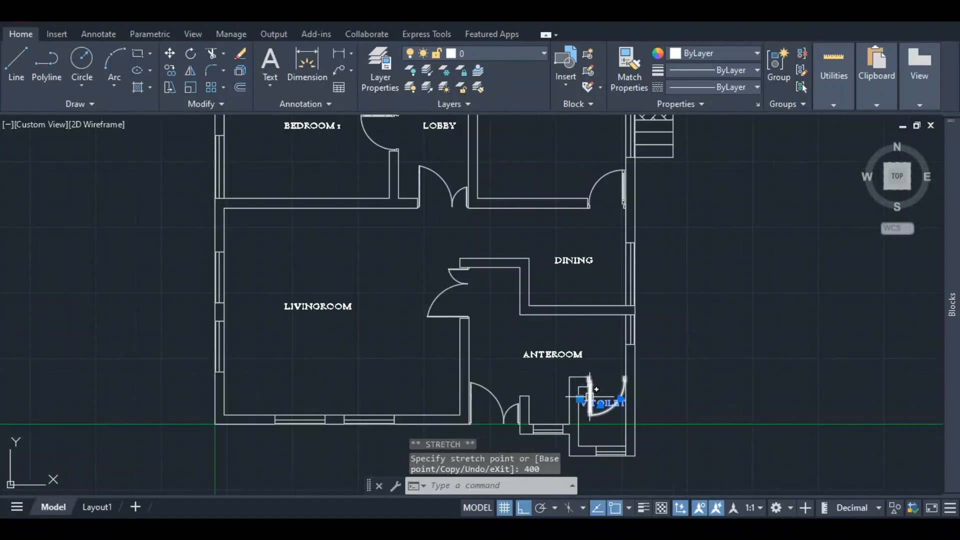
left_click(580, 398)
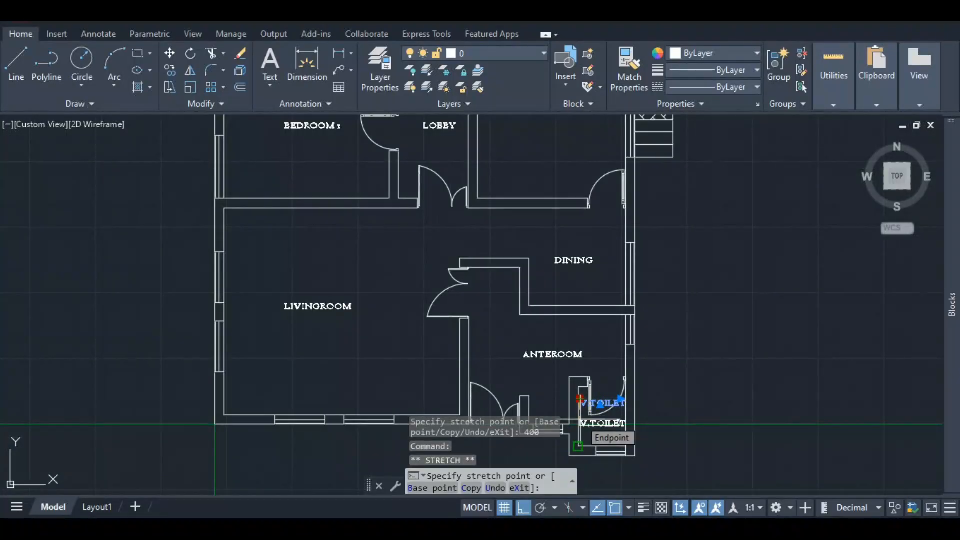
scroll(580, 422, "up", 4)
type("500")
key("Return")
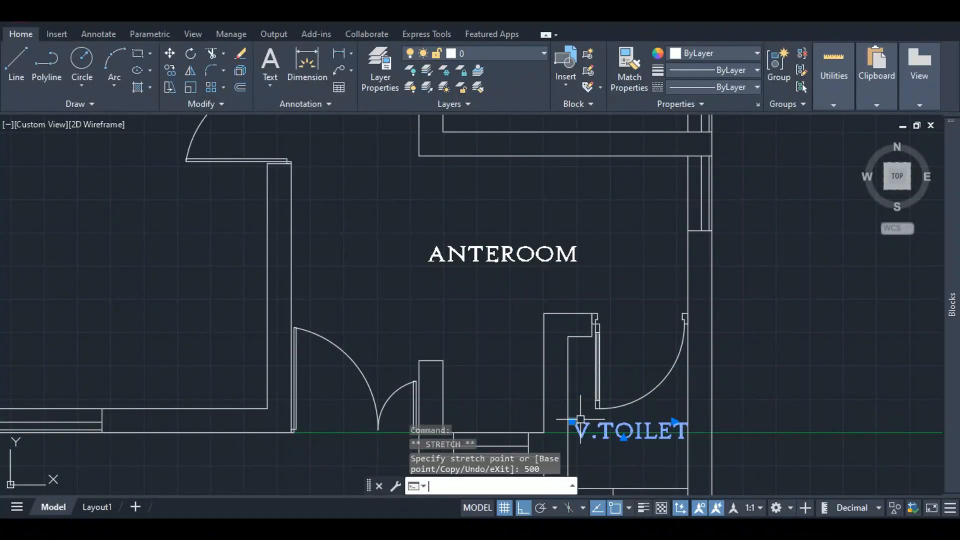
scroll(580, 419, "down", 8)
key("Escape")
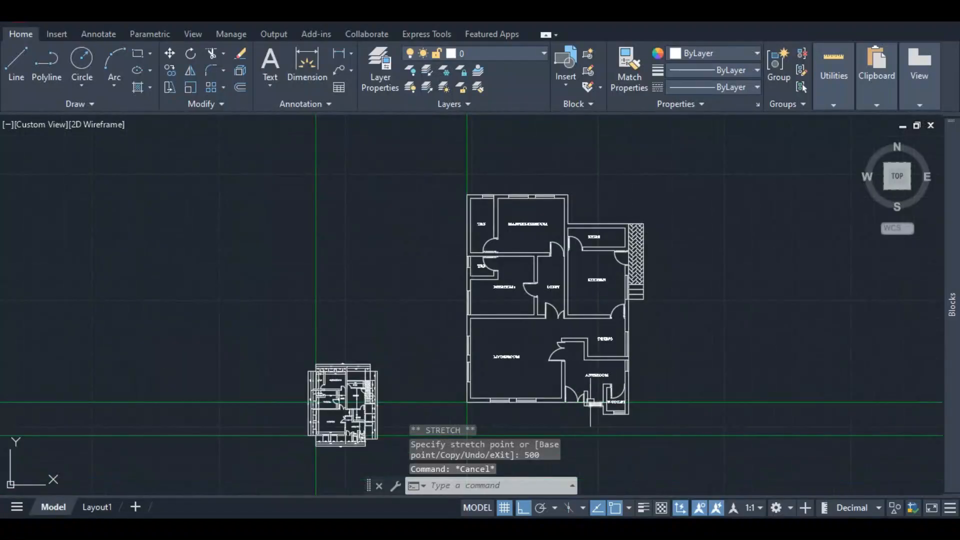
- Copy the KITCHEN label 2700 units to the right onto the hatched balcony
scroll(605, 310, "up", 2)
scroll(625, 260, "up", 4)
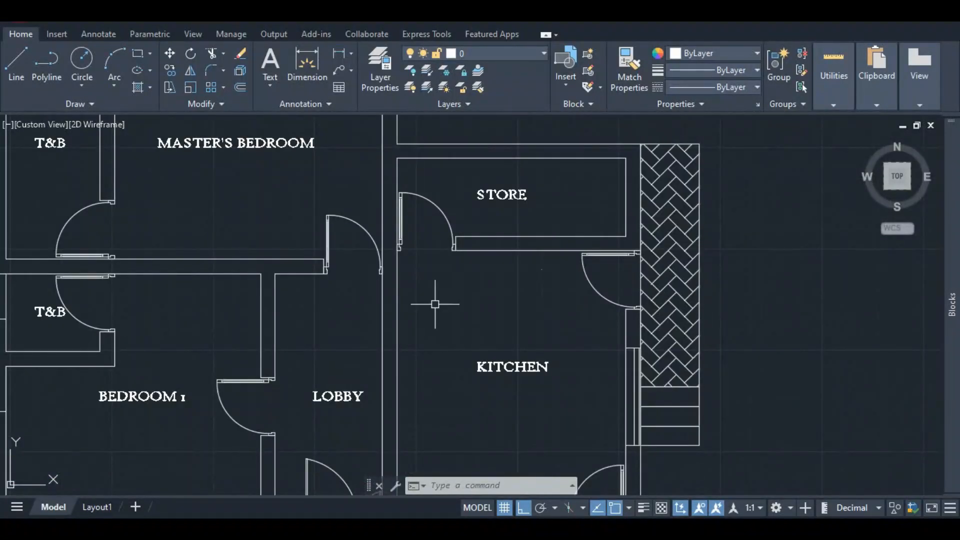
left_click(500, 366)
right_click(478, 367)
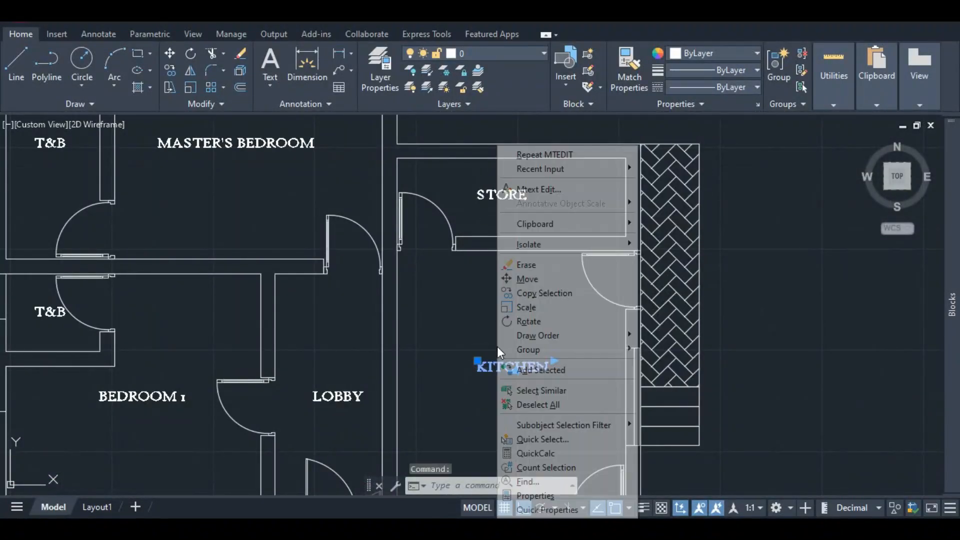
left_click(552, 291)
left_click(477, 360)
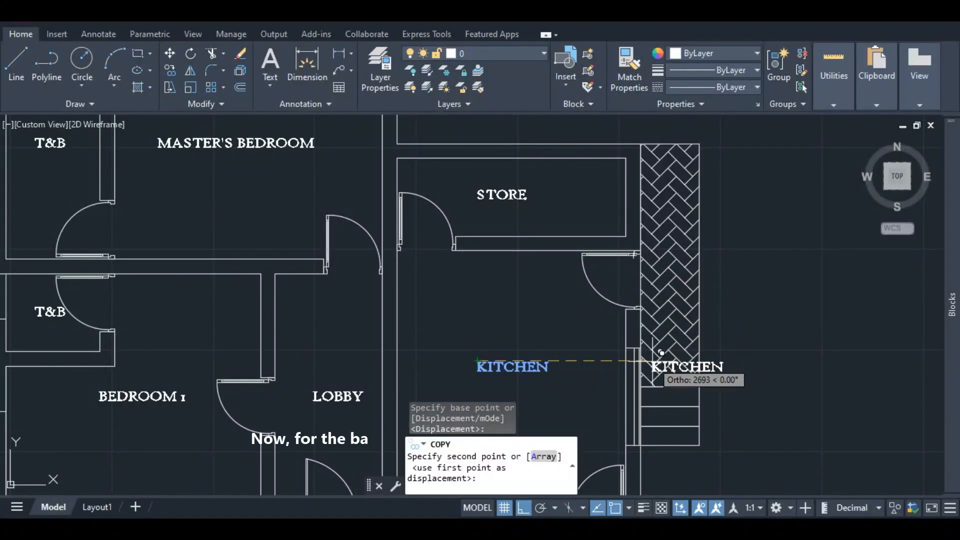
type("2700")
key("Return")
key("Escape")
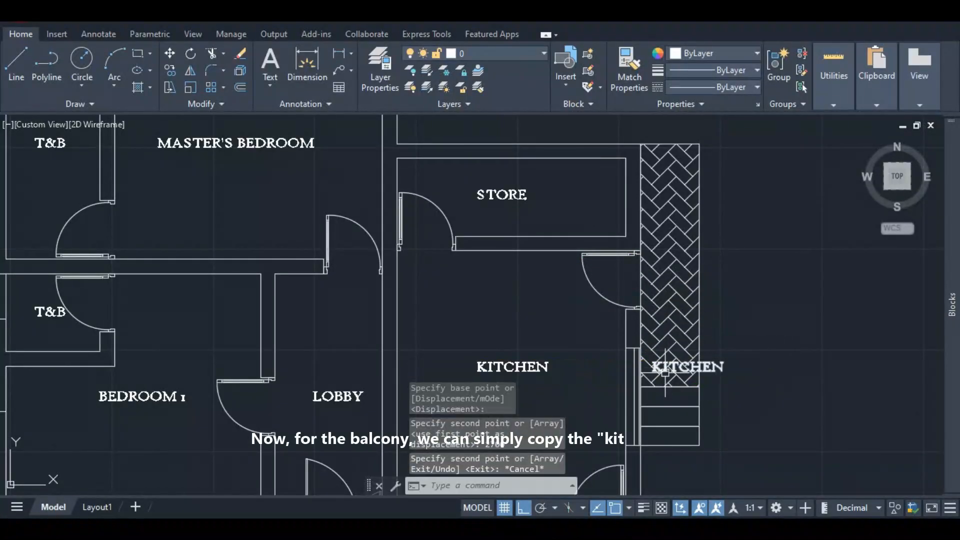
- Rotate the copied KITCHEN label on the balcony by 90 degrees about the start of its text
left_click(687, 365)
right_click(680, 362)
left_click(709, 320)
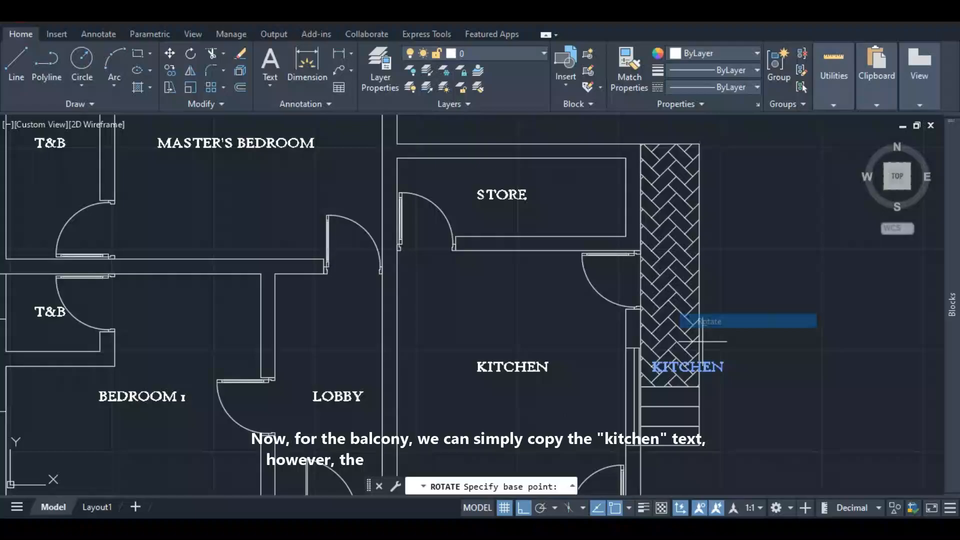
left_click(653, 365)
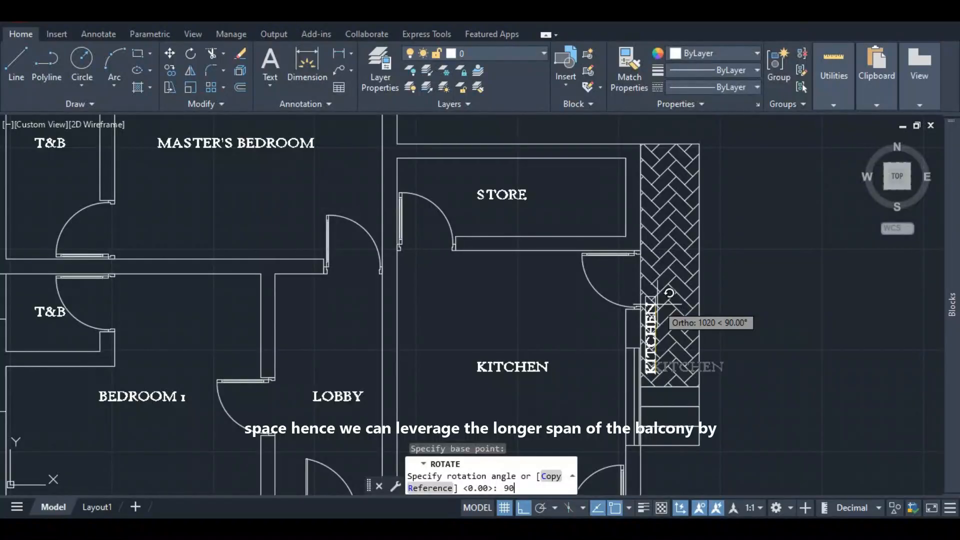
type("90")
key("Return")
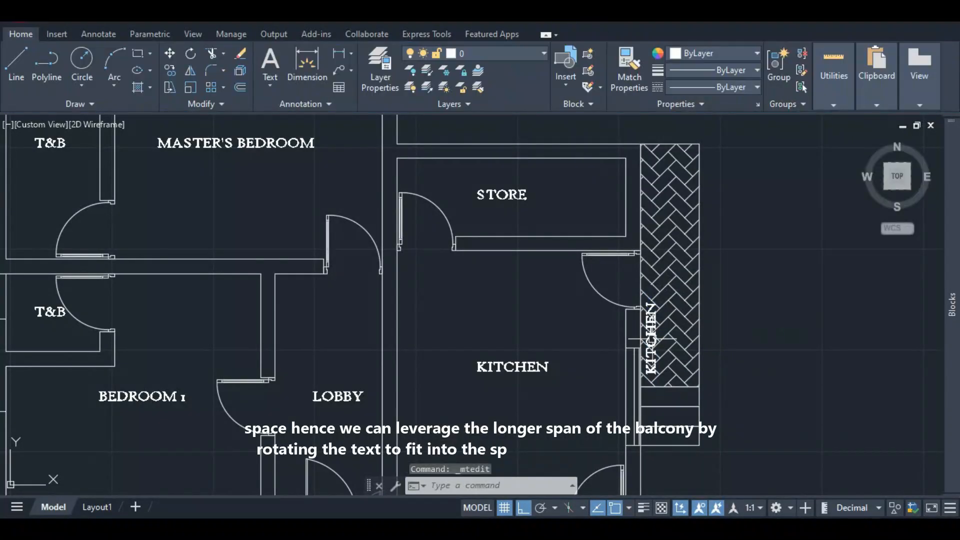
- Change the text of the rotated label on the balcony to BALCONY
double_click(652, 340)
key("ctrl+a")
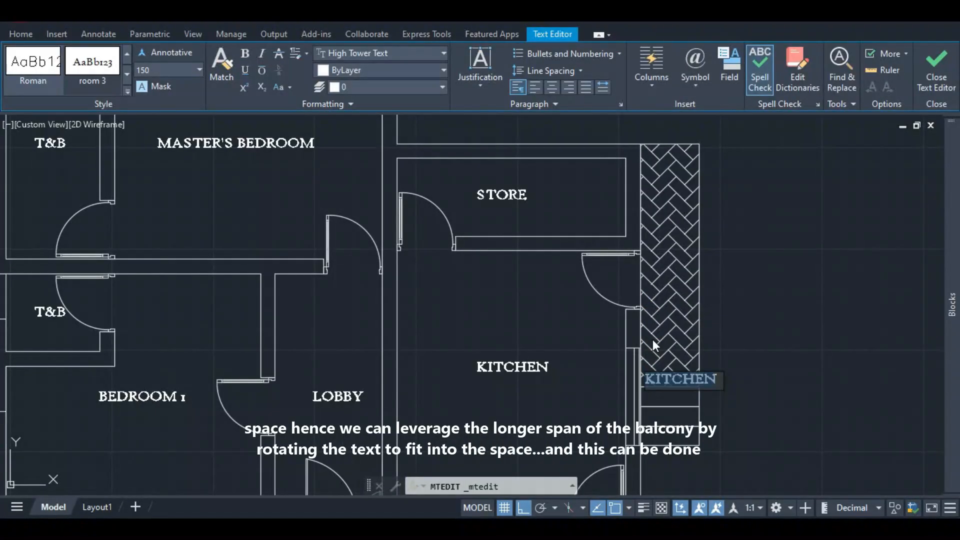
type("BALCONY")
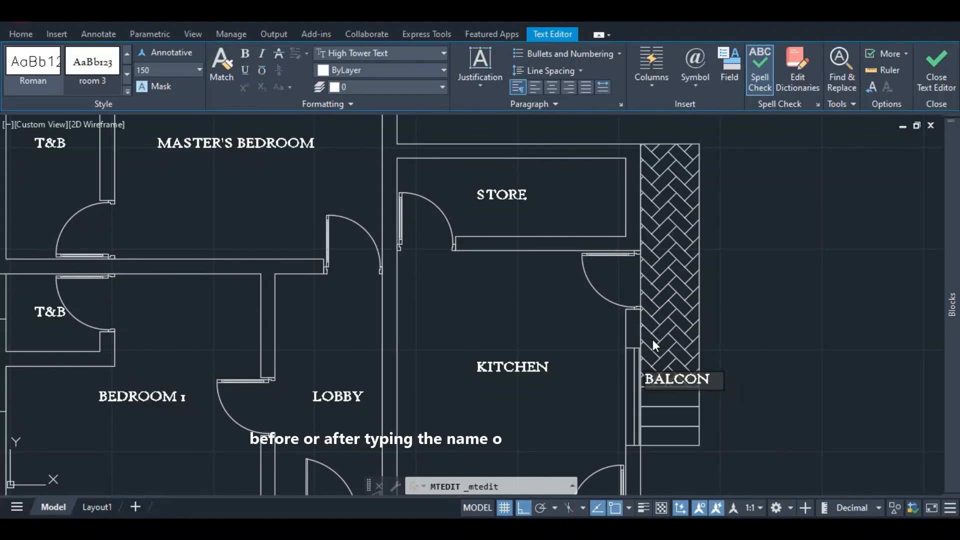
left_click(705, 413)
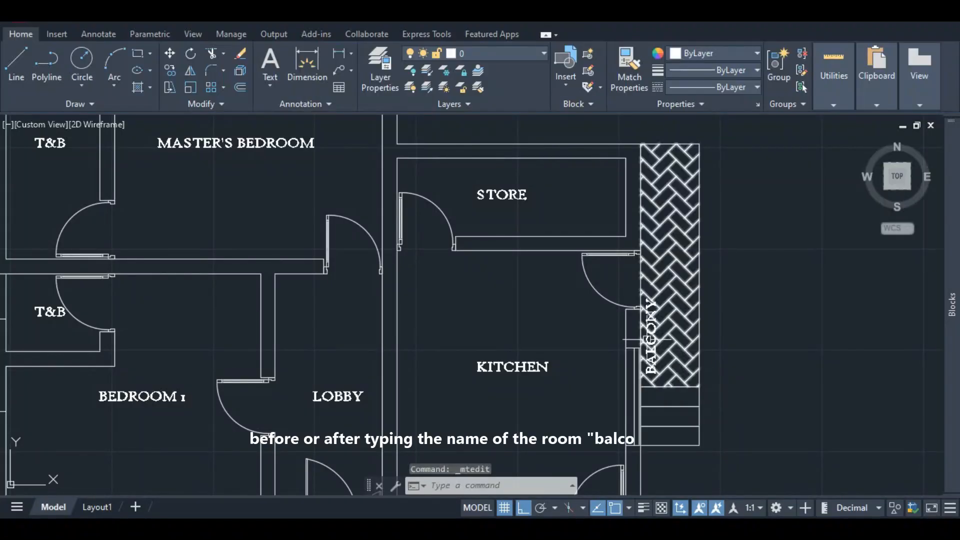
- Move the BALCONY label 1000 units up and 200 units to the right within the hatched area
left_click(646, 372)
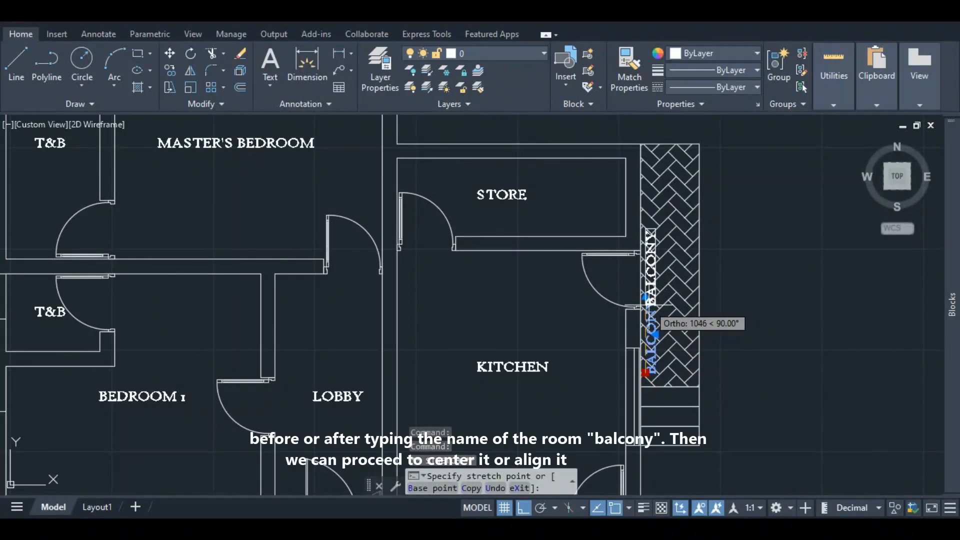
type("1000")
key("Return")
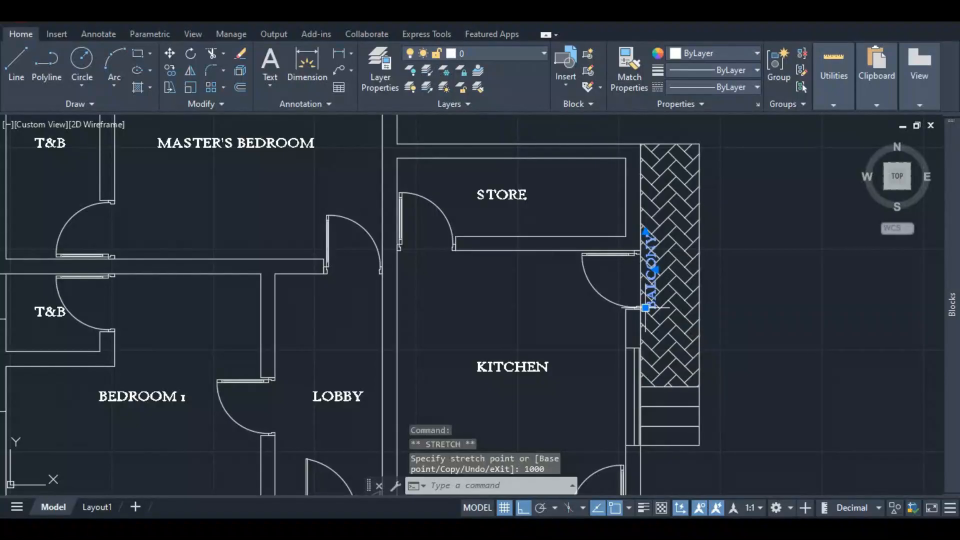
left_click(645, 307)
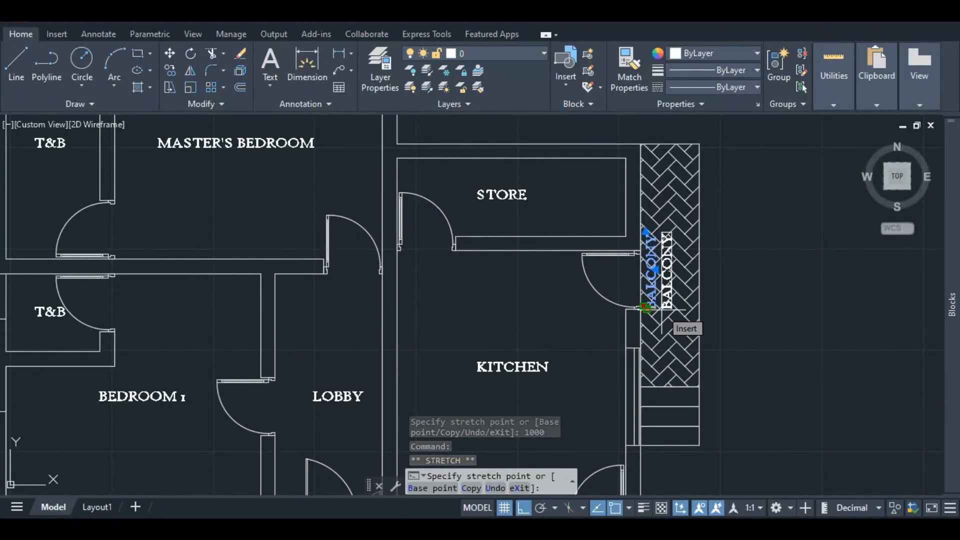
type("200")
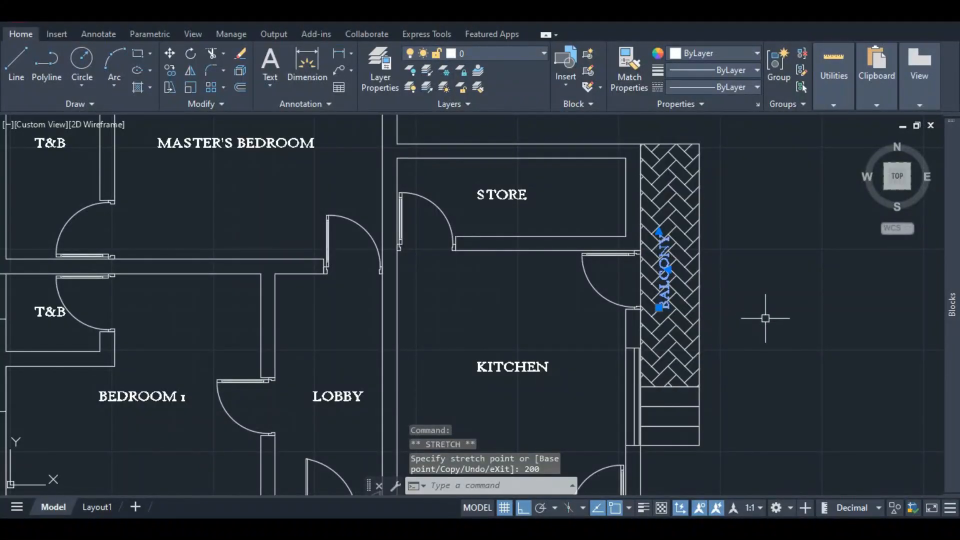
key("Escape")
- Set the transparency of the balcony's herringbone hatch to 80
scroll(724, 326, "down", 3)
scroll(648, 316, "up", 2)
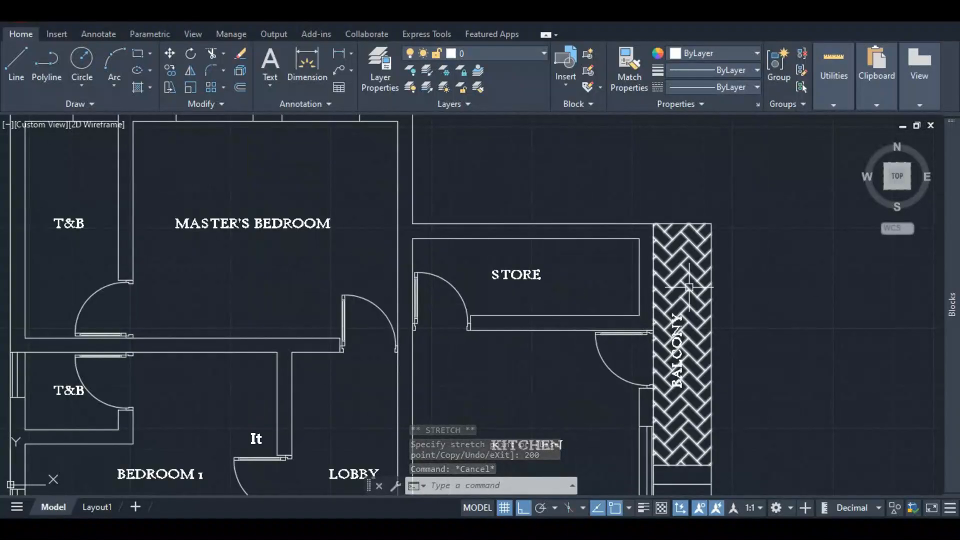
scroll(665, 284, "up", 2)
left_click(665, 284)
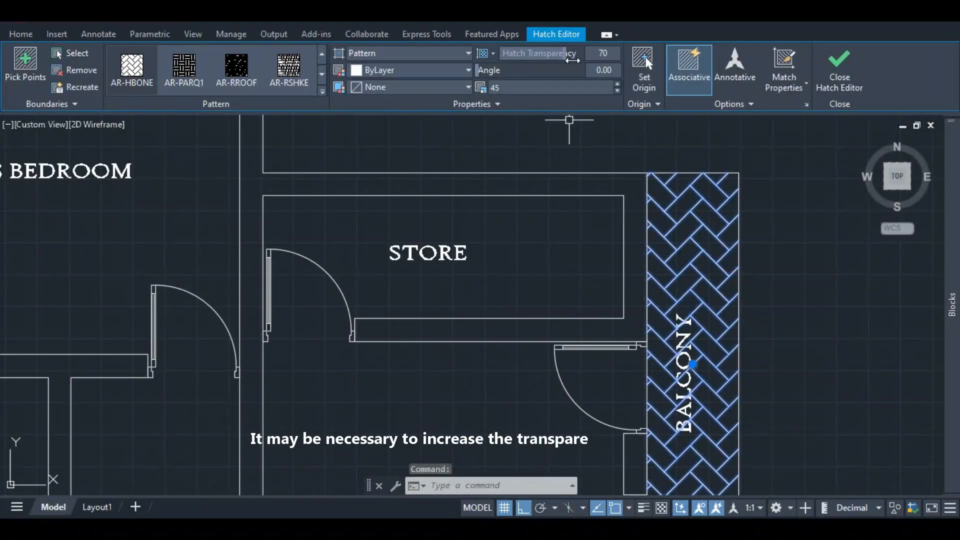
left_click(604, 54)
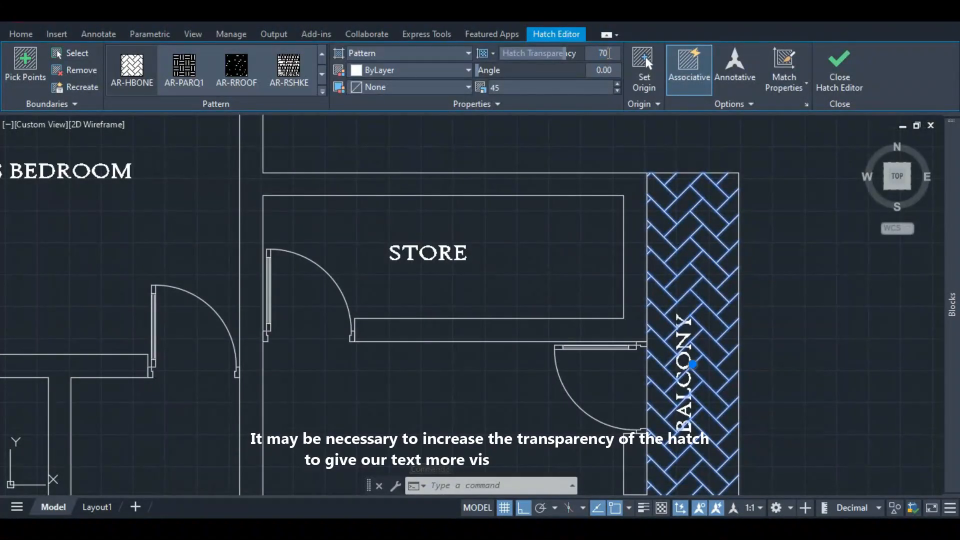
type("0")
key("Return")
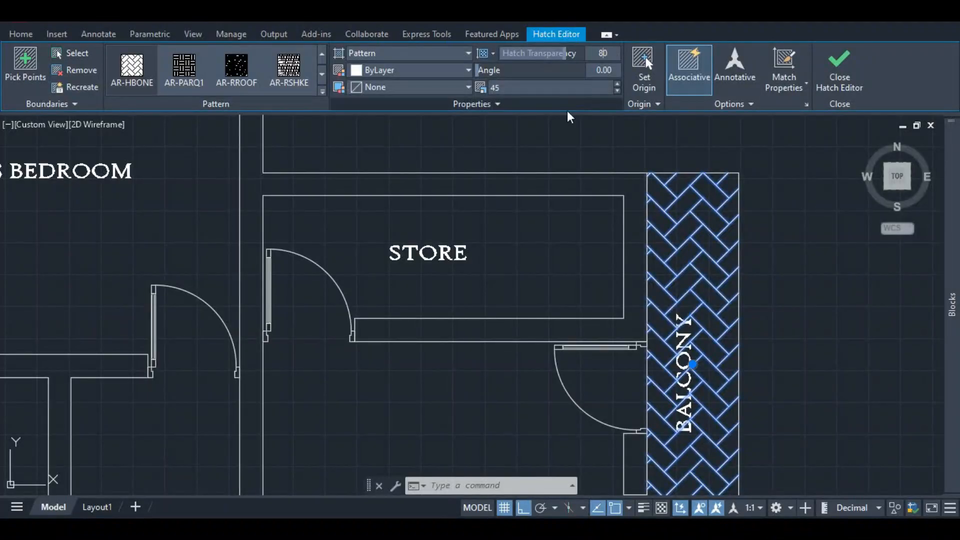
scroll(568, 231, "down", 2)
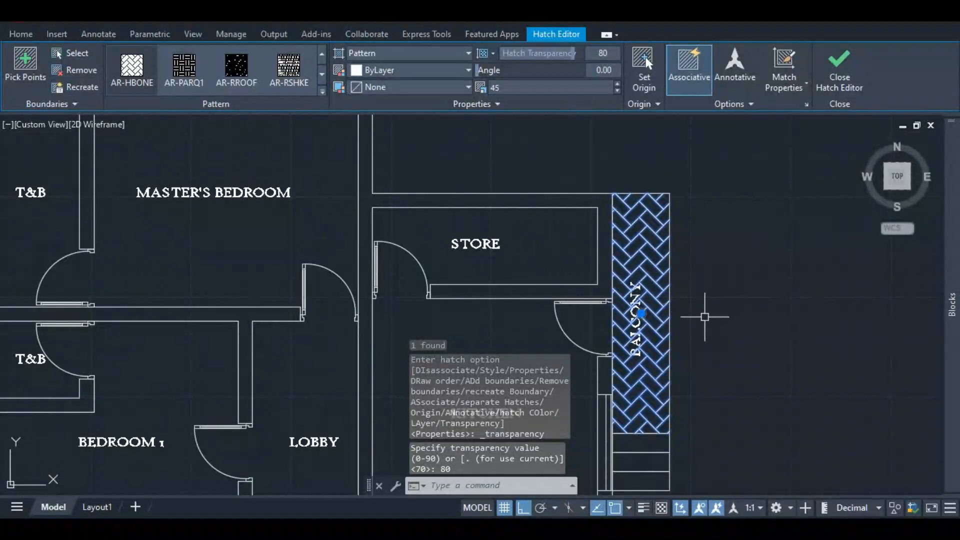
key("Escape")
- Switch to Layout1 and examine how the BALCONY label reads against the hatch in paper space
scroll(643, 311, "up", 5)
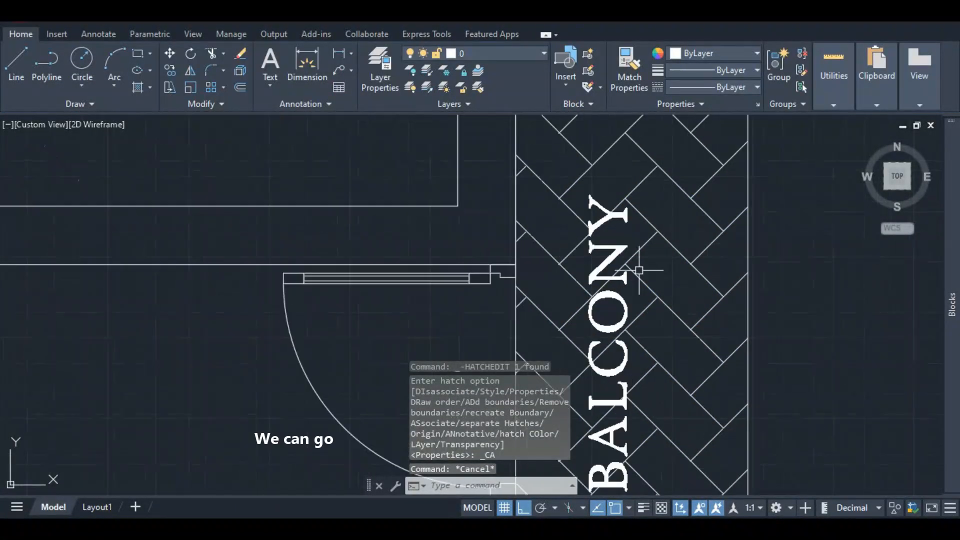
scroll(639, 272, "down", 5)
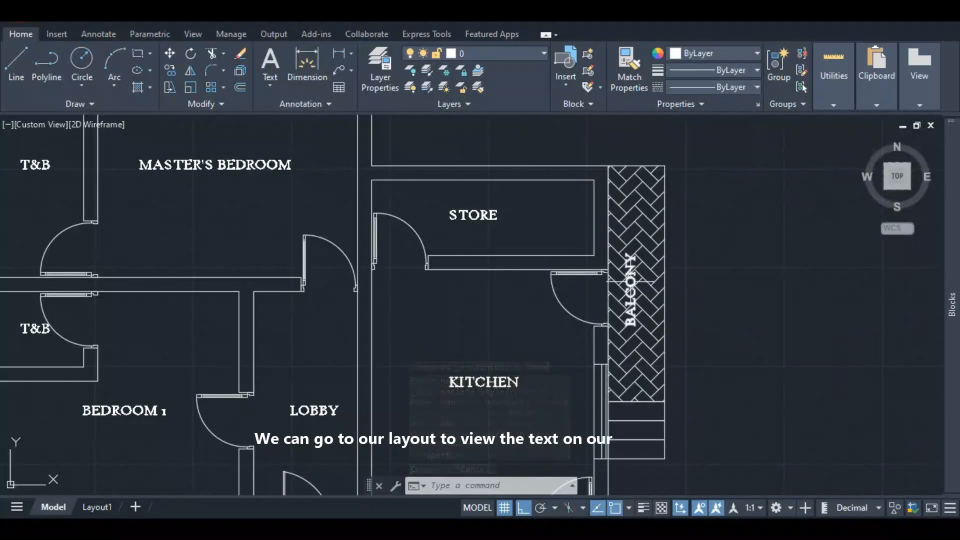
left_click(635, 286)
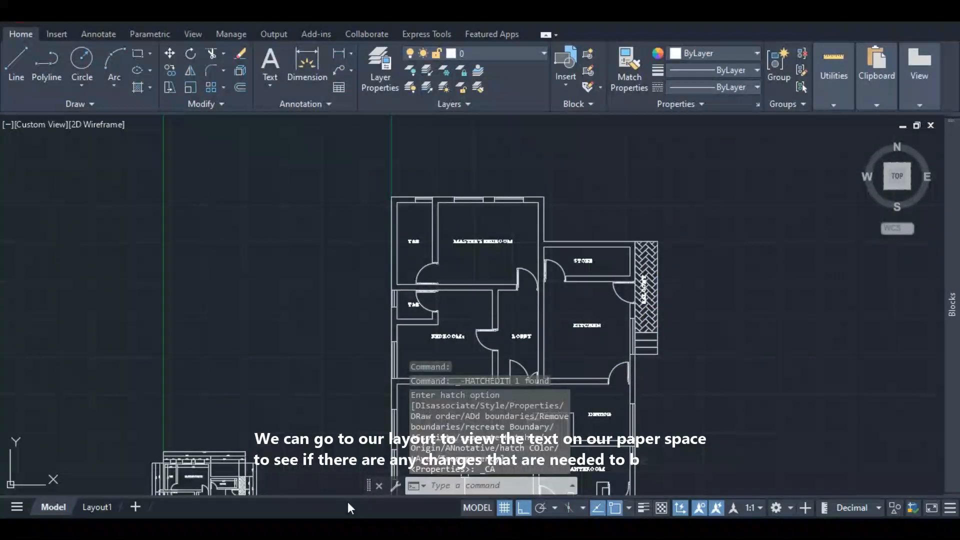
left_click(98, 506)
scroll(585, 267, "up", 10)
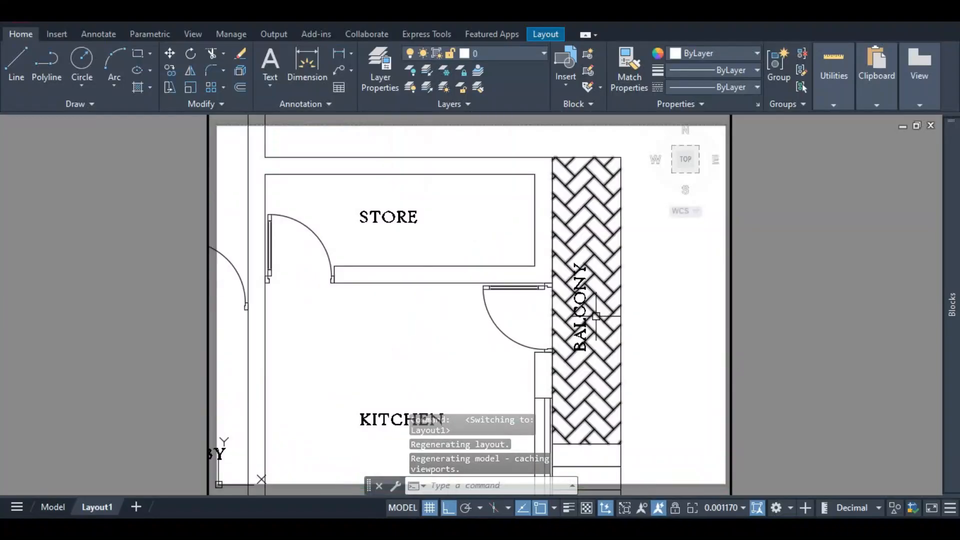
scroll(570, 279, "down", 2)
left_click(565, 282)
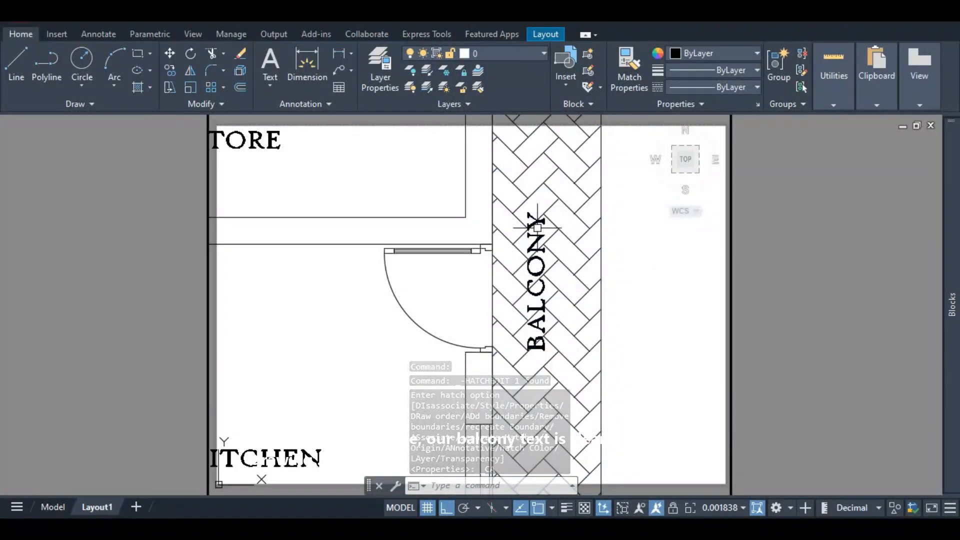
- Turn on the lineweight display for the layout with the BALCONY label selected, and check which drafting aids are enabled
left_click(537, 223)
left_click(568, 509)
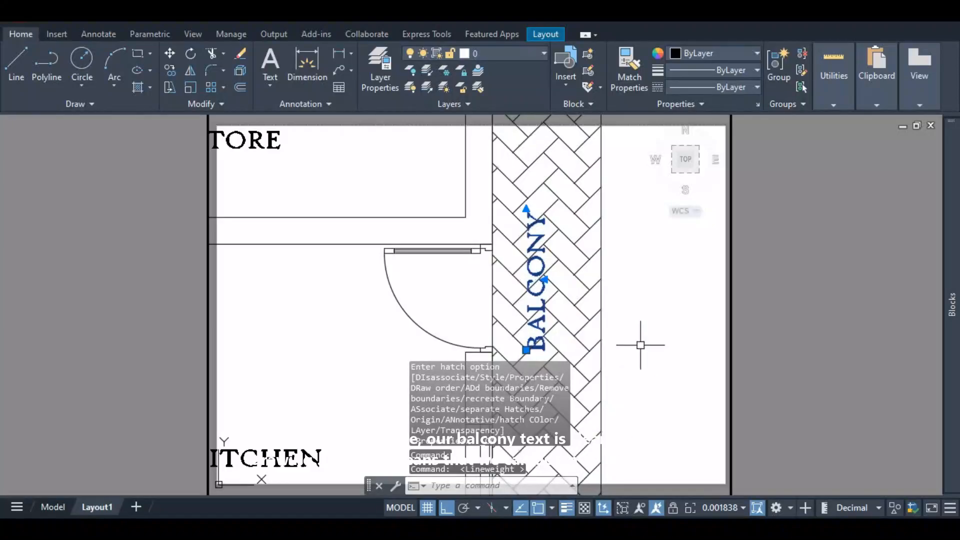
left_click(950, 507)
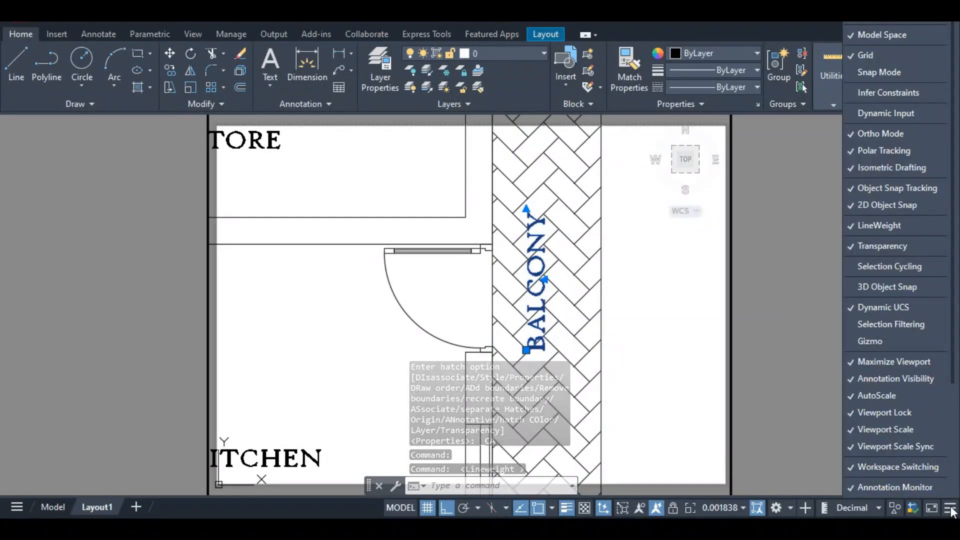
key("Escape")
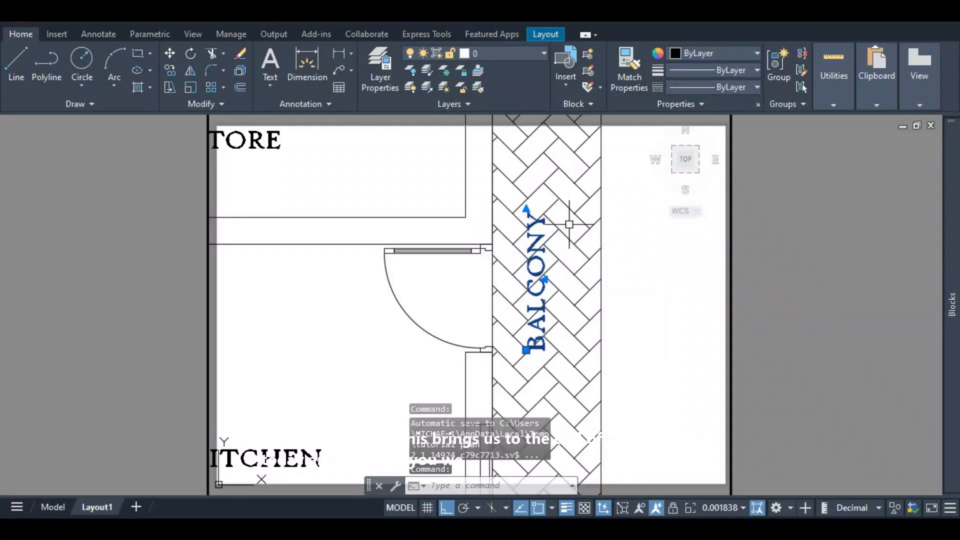
- Inspect the balcony hatch settings and examine the room labels across the whole floor plan in the layout viewport
left_click(546, 241)
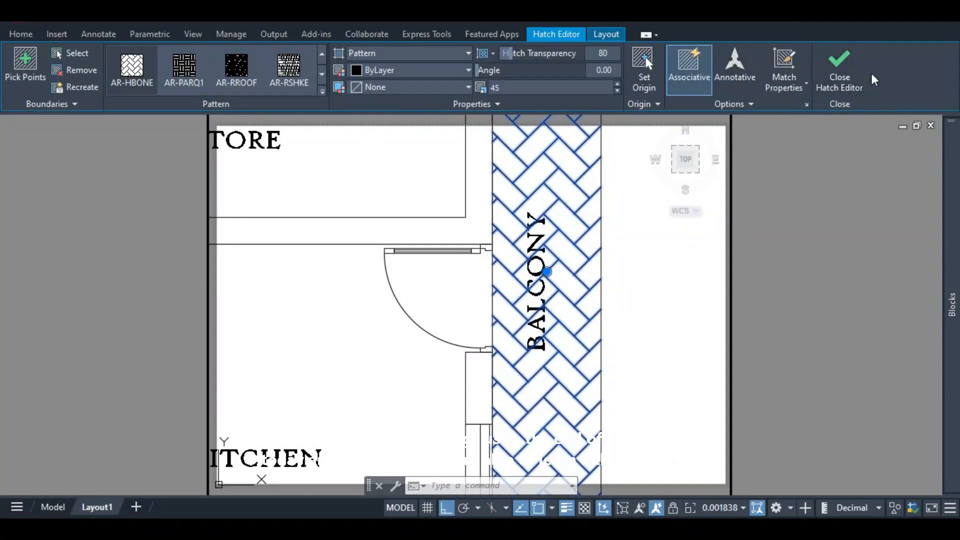
key("Escape")
scroll(549, 293, "down", 2)
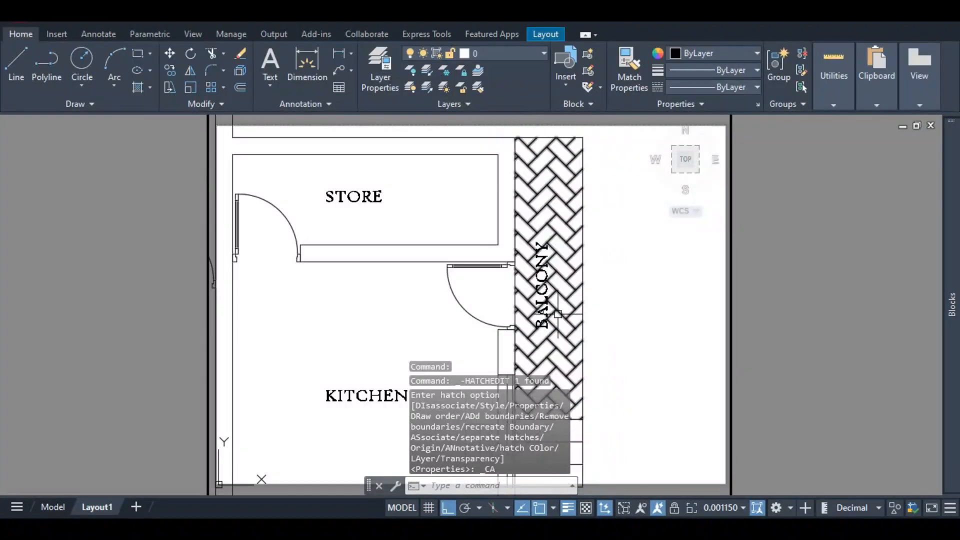
scroll(543, 273, "up", 2)
scroll(544, 273, "down", 4)
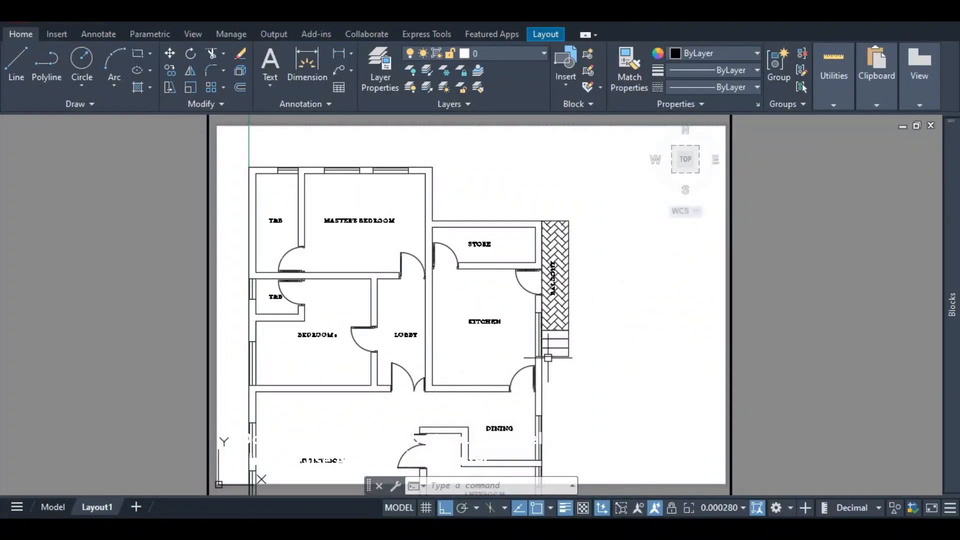
scroll(548, 358, "down", 2)
scroll(545, 300, "up", 1)
scroll(542, 277, "down", 1)
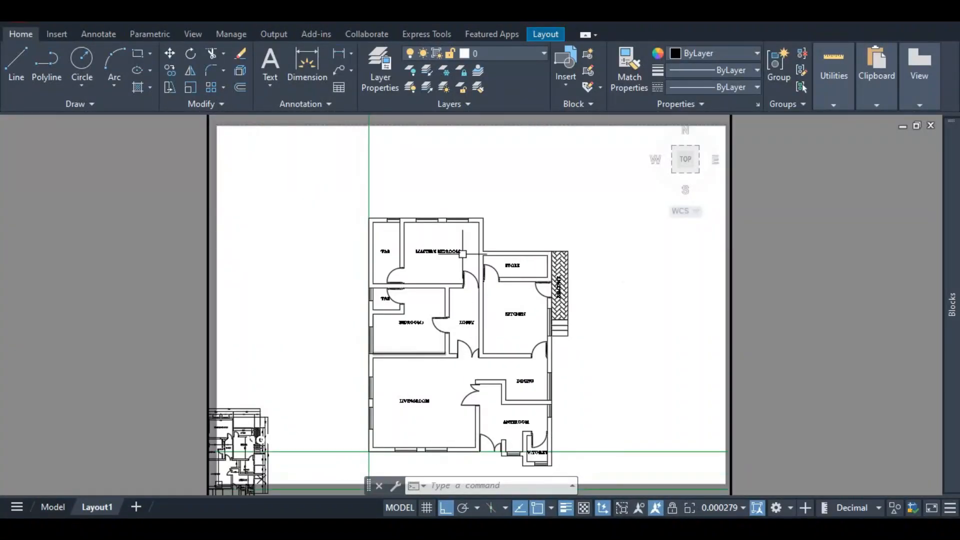
scroll(463, 254, "down", 2)
scroll(470, 383, "up", 4)
scroll(504, 370, "up", 2)
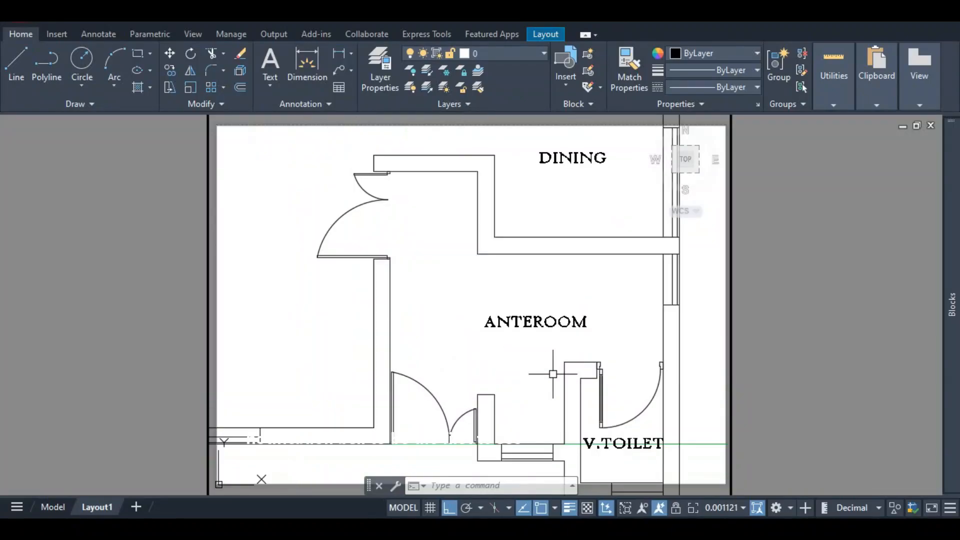
scroll(407, 364, "down", 4)
scroll(393, 165, "up", 3)
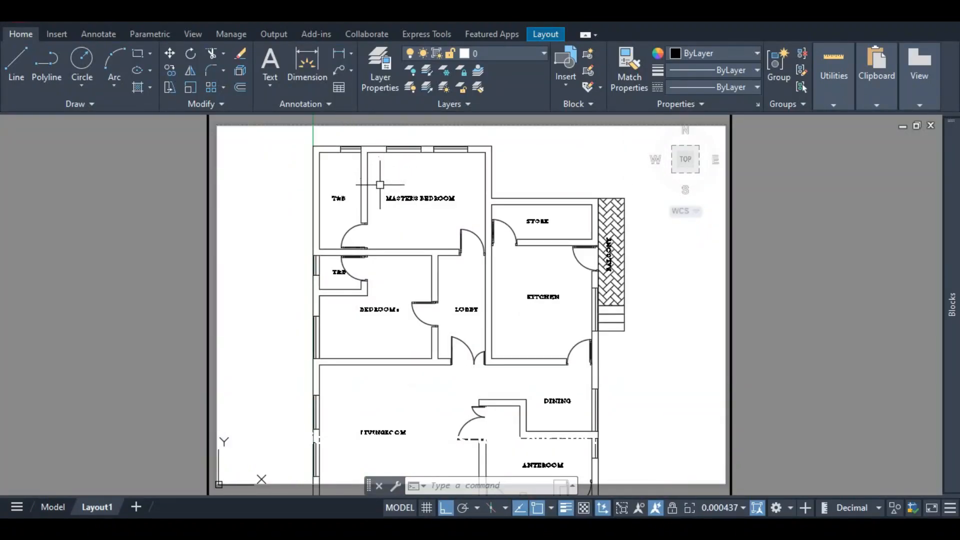
scroll(379, 184, "up", 2)
scroll(382, 276, "down", 3)
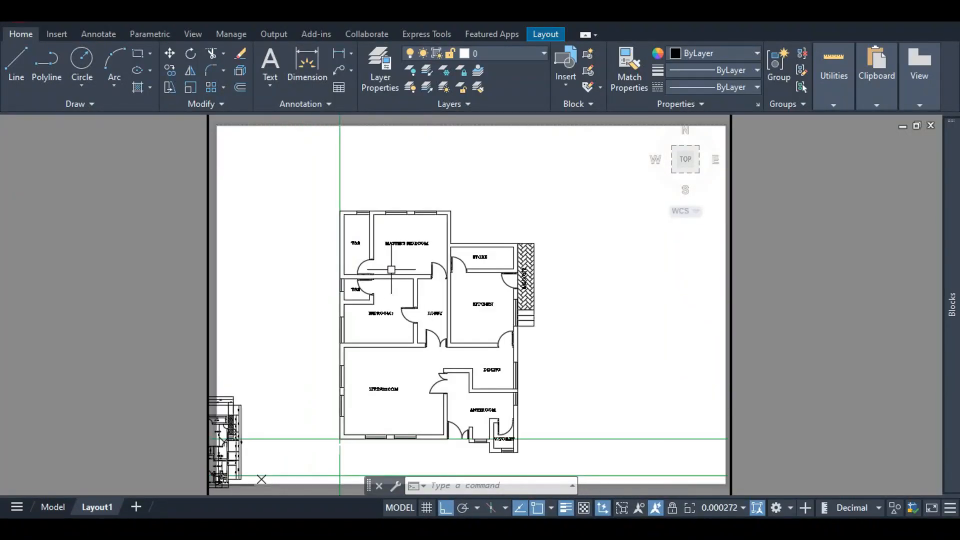